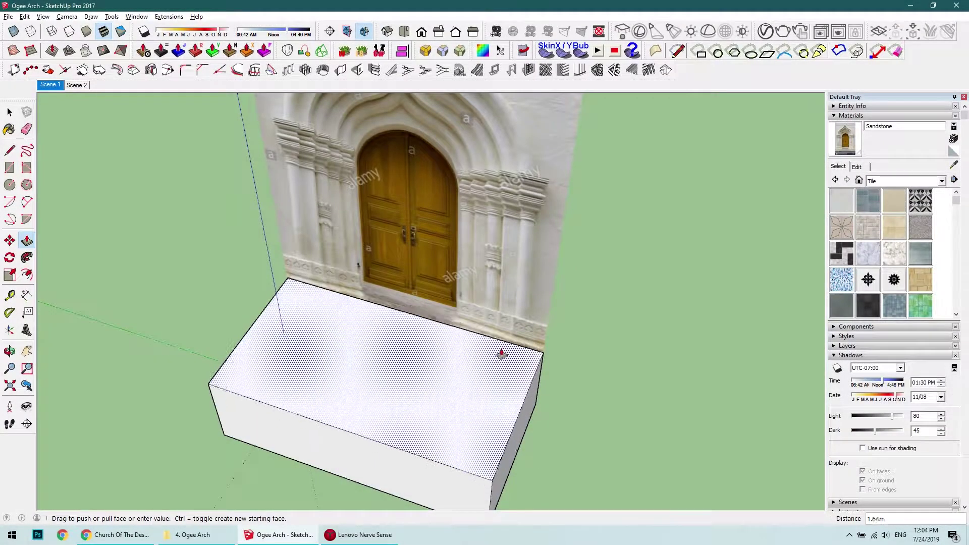
# - Bring the row of circles into view and start a line at a circle's edge
pyautogui.moveTo(501, 354); pyautogui.dragTo(602, 357, button='middle')
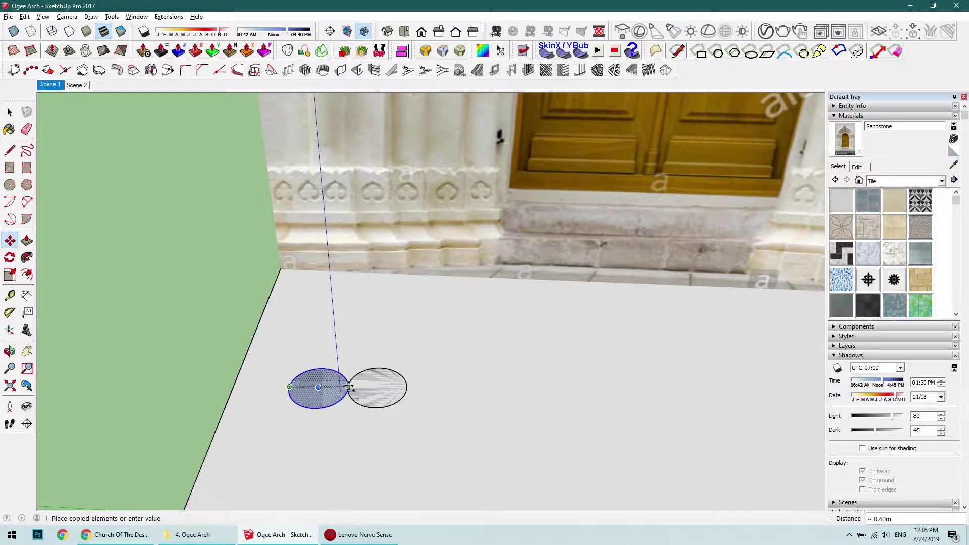
pyautogui.scroll(-2, 551, 335)
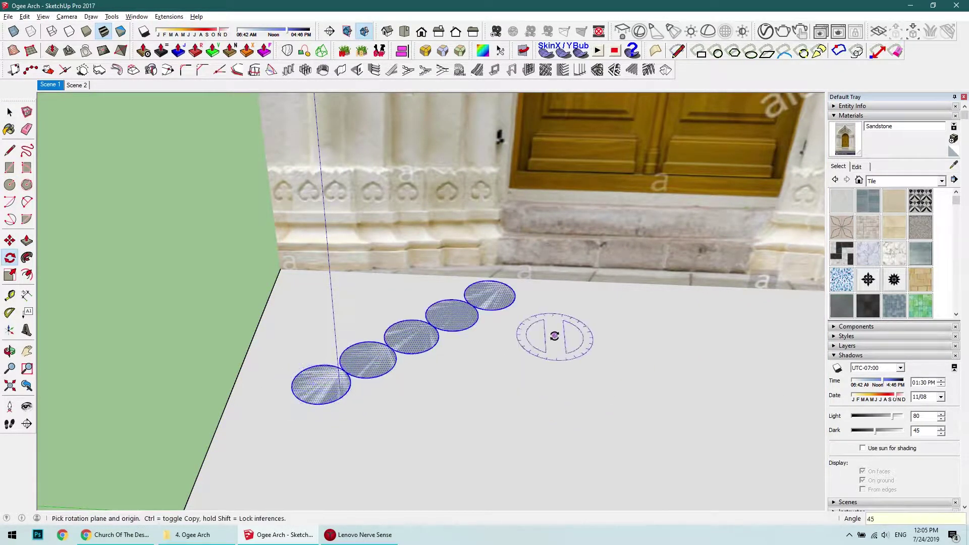
pyautogui.press('l')
pyautogui.moveTo(552, 335); pyautogui.dragTo(403, 384, button='middle')
pyautogui.scroll(3, 404, 394)
pyautogui.click(359, 411)
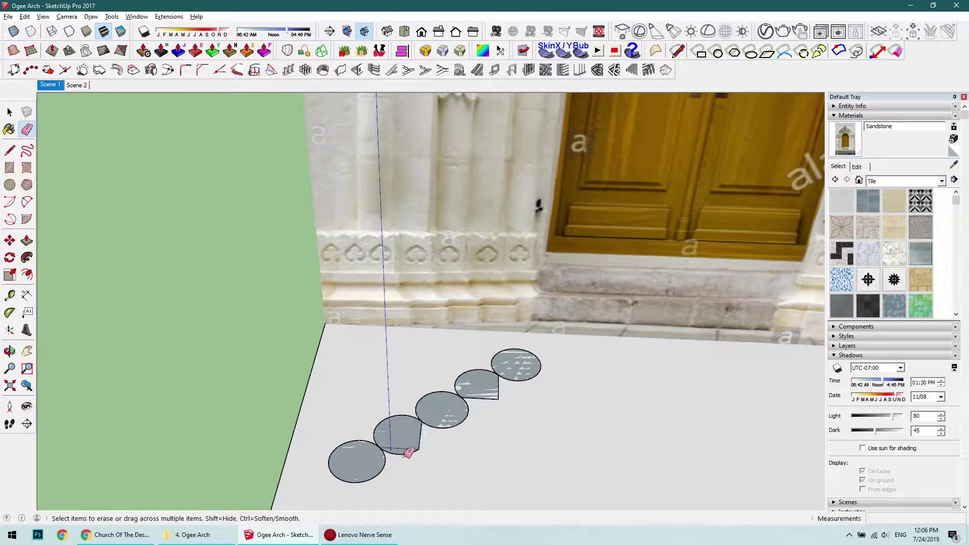
# - Draw the edge that closes the stepped circle outline into one face
pyautogui.rightClick(408, 452)
pyautogui.press('l')
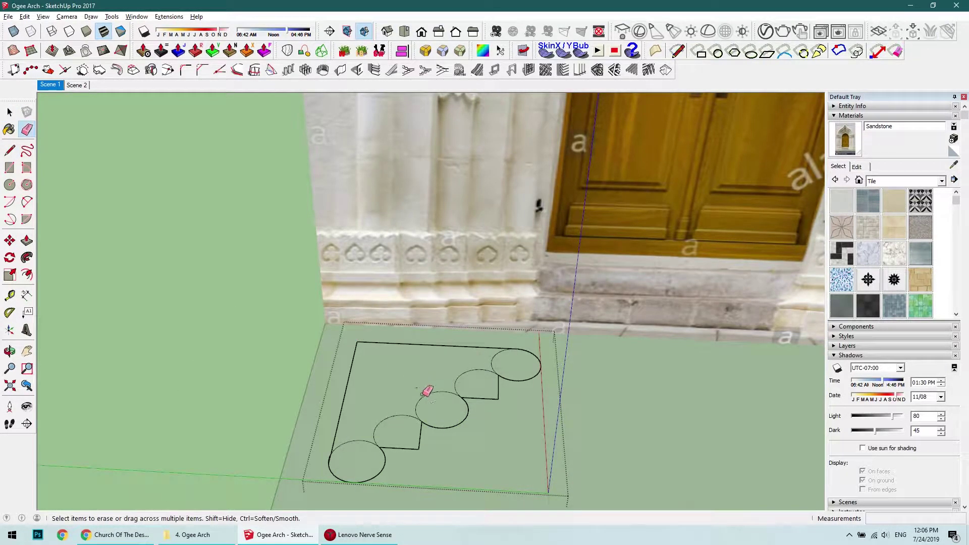
pyautogui.press('space')
pyautogui.click(433, 385)
pyautogui.scroll(2, 534, 368)
pyautogui.press('l')
pyautogui.scroll(-1, 425, 359)
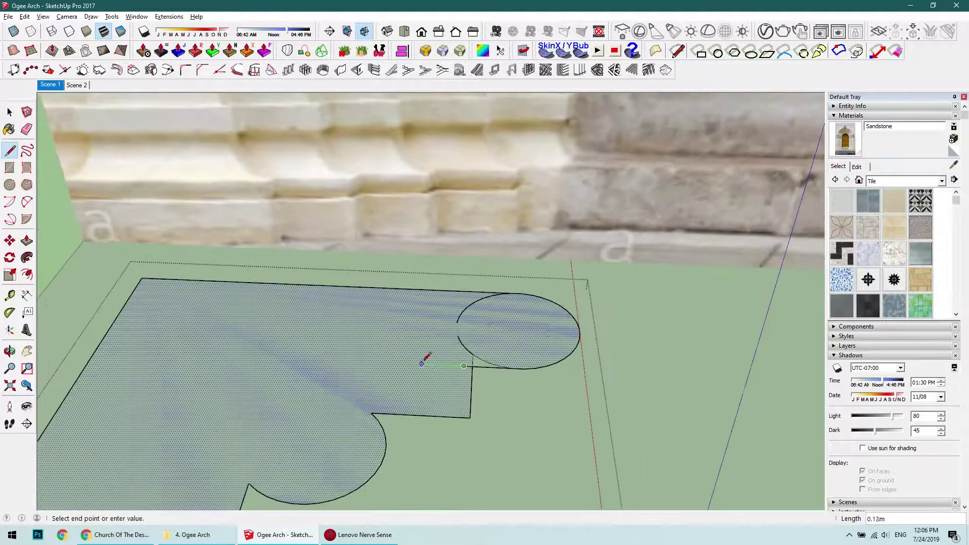
pyautogui.scroll(2, 392, 437)
pyautogui.scroll(-2, 393, 437)
pyautogui.scroll(-2, 328, 423)
pyautogui.scroll(-2, 256, 406)
# - Erase stray edges and select the stepped floor face to move it upward
pyautogui.press('e')
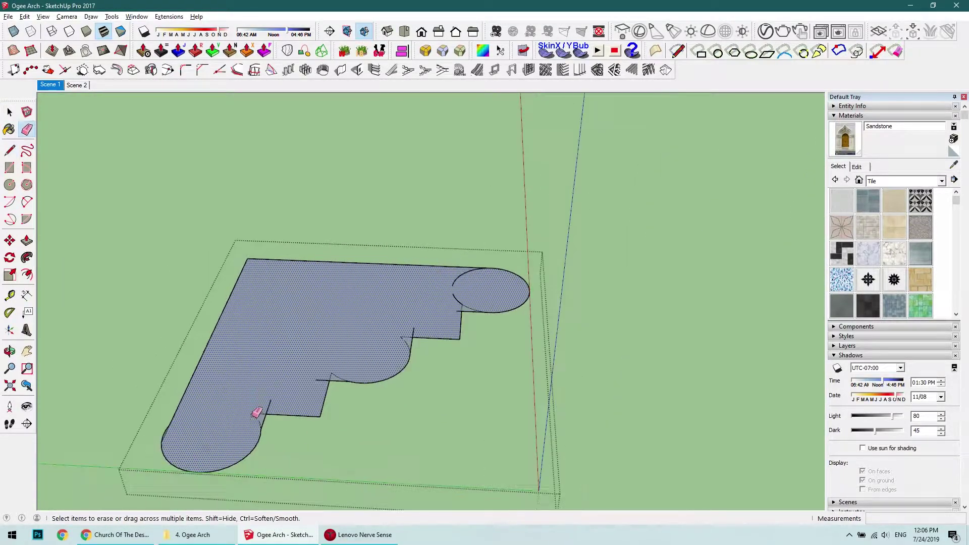
pyautogui.press('space')
pyautogui.click(392, 301)
# - Lift a raised copy of the stepped shape off the floor
pyautogui.press('m')
pyautogui.click(325, 277)
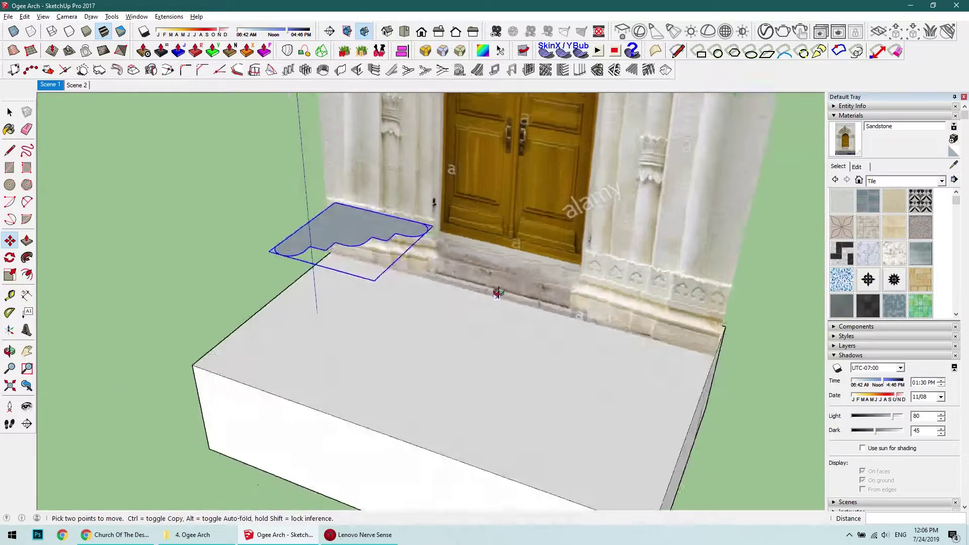
pyautogui.moveTo(497, 292); pyautogui.dragTo(352, 414, button='middle')
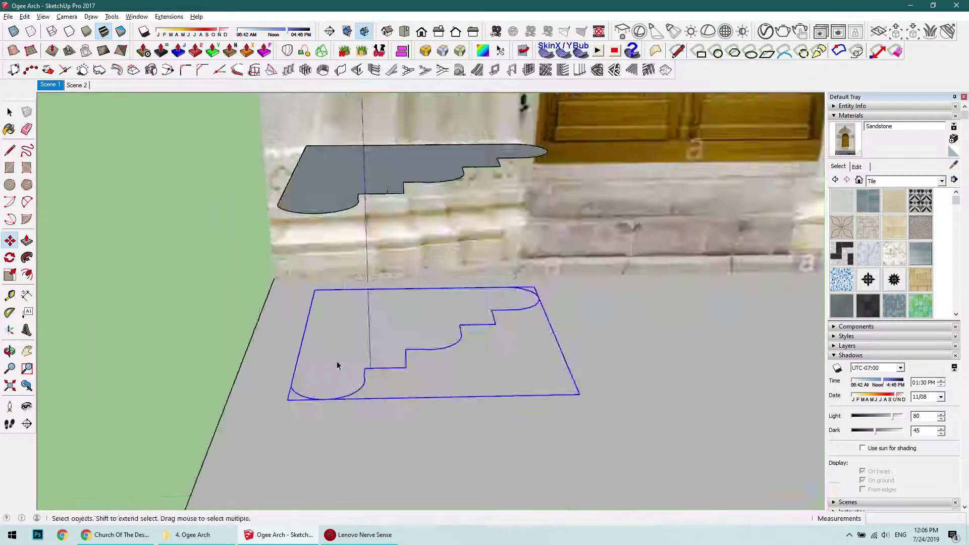
pyautogui.scroll(1, 397, 371)
# - Start a Ctrl-copy of the edges, cancel it, and return to the photo-matched scene
pyautogui.press('m')
pyautogui.press('ctrl')
pyautogui.click(398, 399)
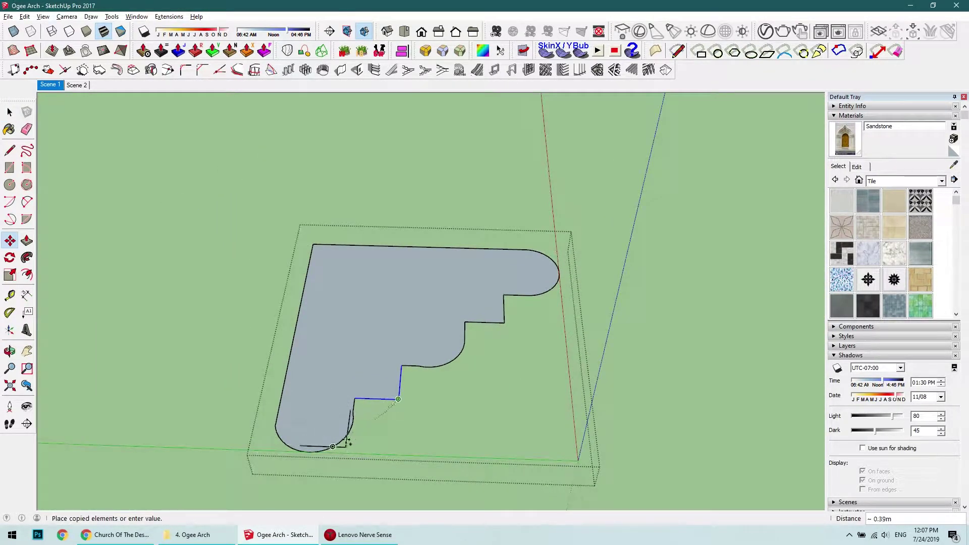
pyautogui.press('space')
pyautogui.scroll(2, 406, 374)
pyautogui.scroll(-1, 379, 353)
pyautogui.press('space')
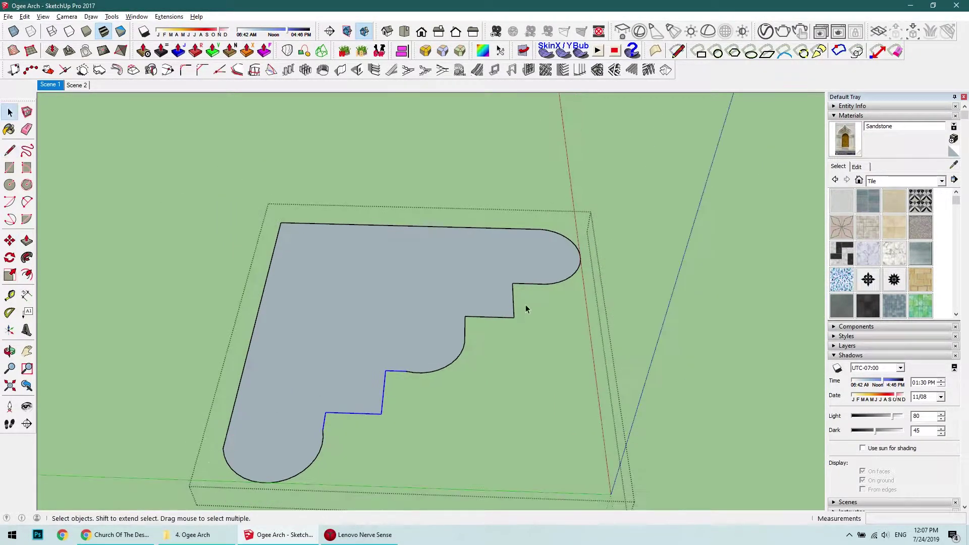
pyautogui.press('pageup')
# - Close the outline with a line and erase the right circle's lower arc
pyautogui.press('l')
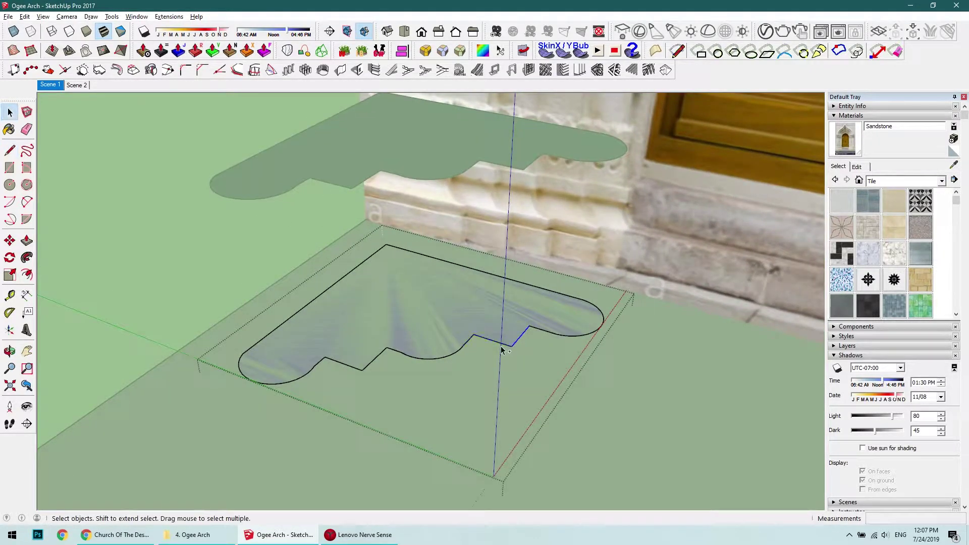
pyautogui.click(445, 358)
pyautogui.press('space')
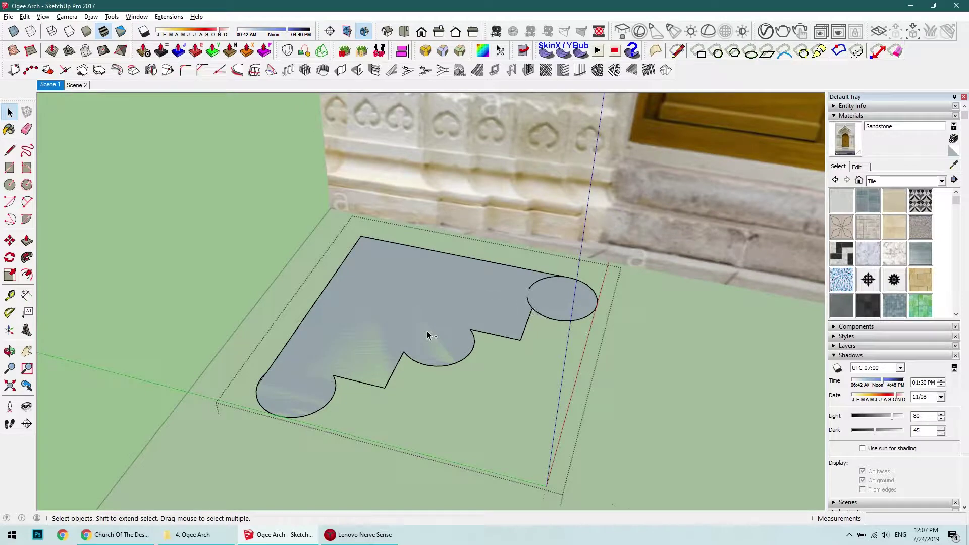
pyautogui.rightClick(428, 335)
pyautogui.press('e')
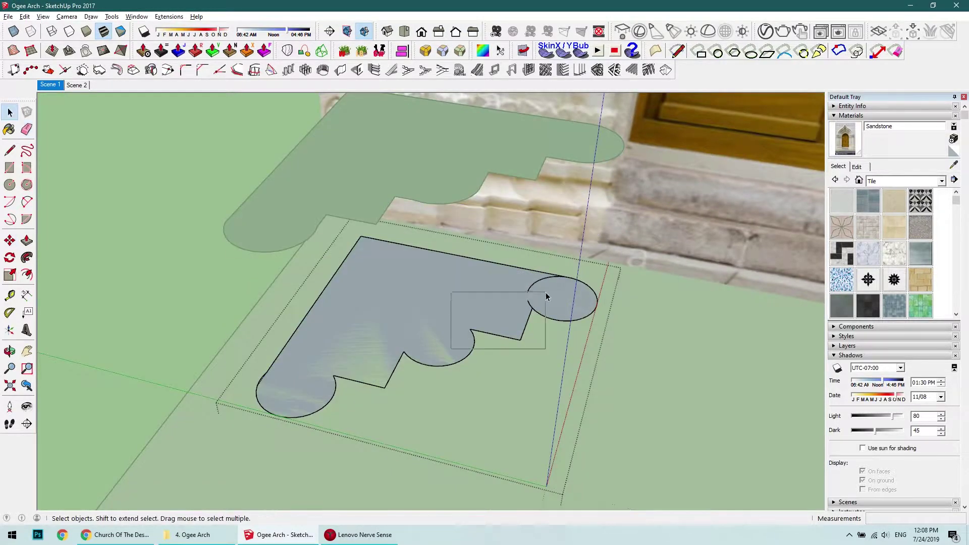
pyautogui.click(574, 320)
# - Move the stepped face down and left and close the stair outline into a face
pyautogui.press('space')
pyautogui.click(493, 292)
pyautogui.moveTo(493, 292)
pyautogui.mouseDown(button='middle')
pyautogui.moveTo(444, 271)
pyautogui.moveTo(342, 361)
pyautogui.moveTo(340, 286)
pyautogui.mouseUp(button='middle')
pyautogui.press('m')
pyautogui.click(340, 286)
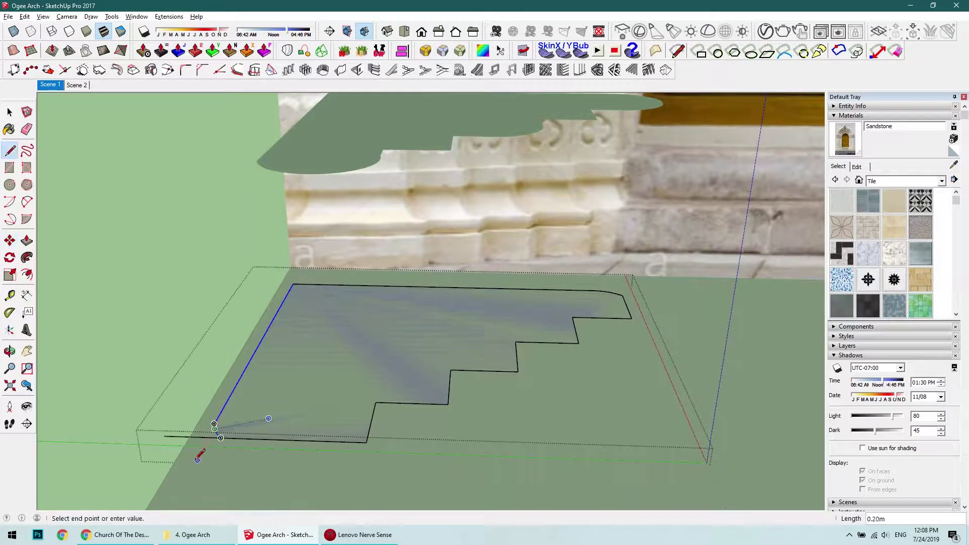
pyautogui.click(214, 426)
# - Push/Pull the stepped face into a 0.20 m solid block
pyautogui.press('space')
pyautogui.press('p')
pyautogui.click(379, 299)
pyautogui.click(404, 317)
pyautogui.moveTo(379, 298); pyautogui.dragTo(502, 443, button='middle')
pyautogui.press('space')
# - Make the whole stepped block into a group
pyautogui.tripleClick(480, 444)
pyautogui.rightClick(480, 443)
pyautogui.click(530, 262)
pyautogui.moveTo(530, 262); pyautogui.dragTo(413, 398, button='middle')
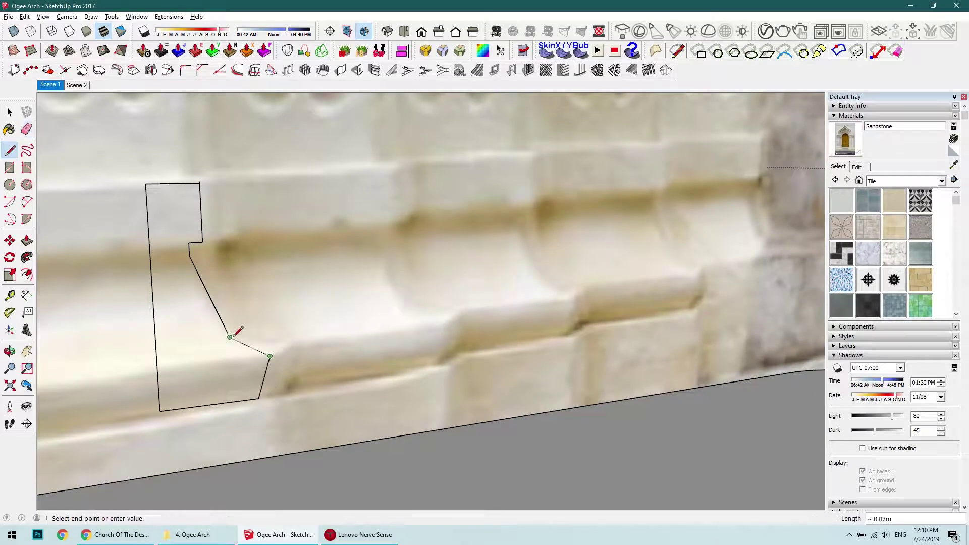
# - Draw two-point arcs forming the concave cove curve of the molding profile
pyautogui.press('a')
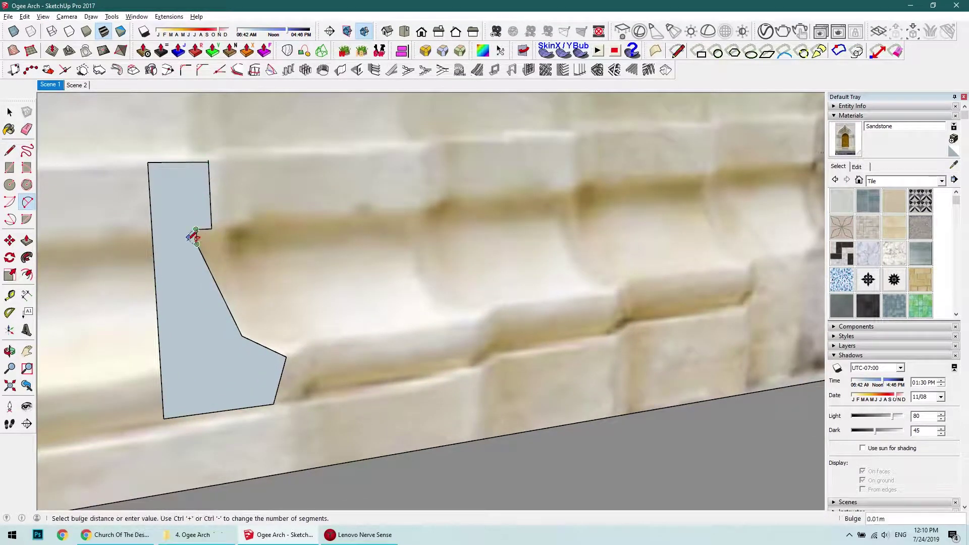
pyautogui.click(193, 237)
pyautogui.scroll(3, 193, 237)
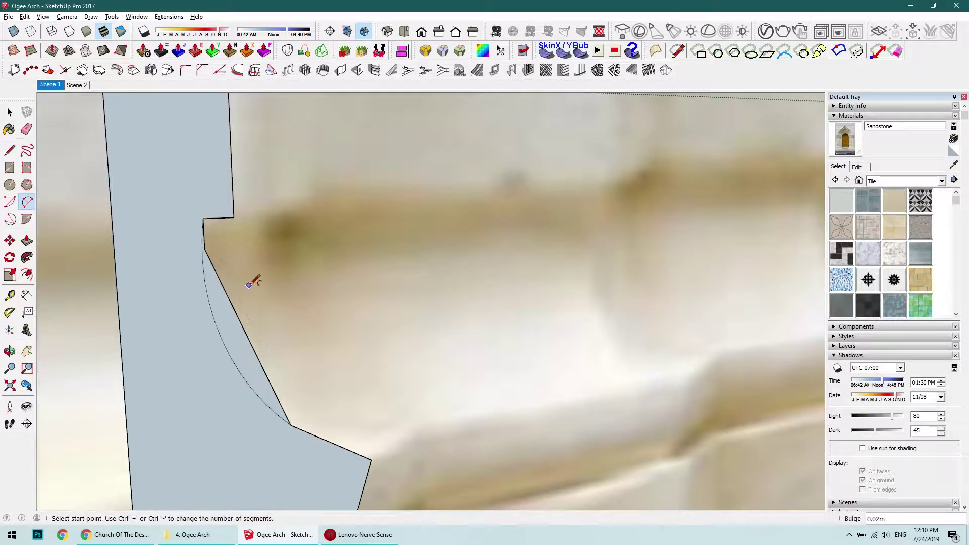
pyautogui.click(278, 385)
pyautogui.click(356, 420)
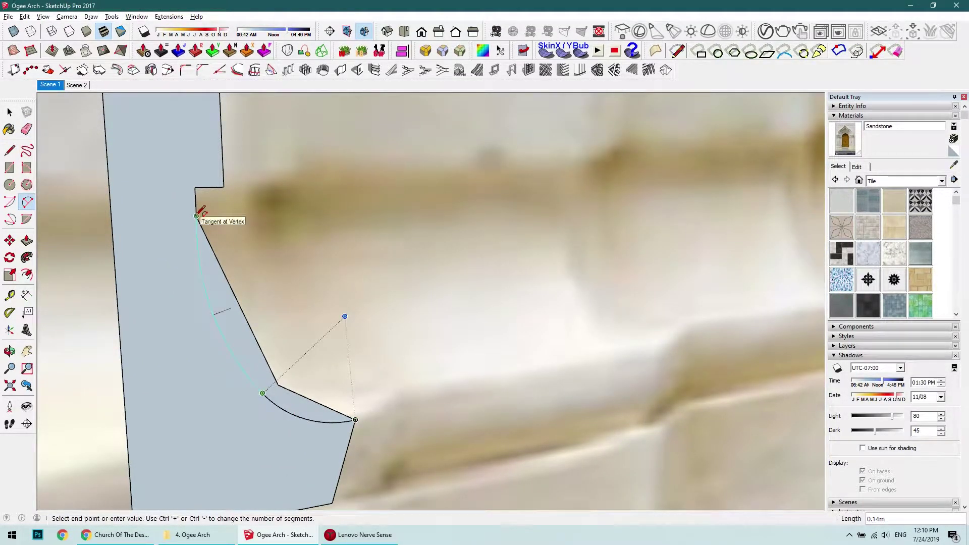
pyautogui.keyDown('shift'); pyautogui.moveTo(194, 263); pyautogui.dragTo(166, 192, button='middle'); pyautogui.keyUp('shift')
pyautogui.scroll(-3, 259, 303)
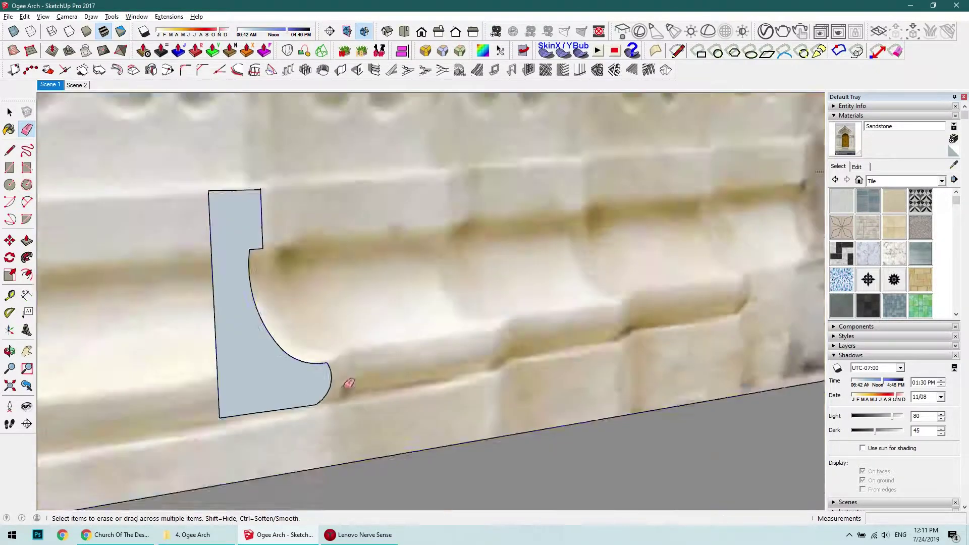
# - Select the profile face and stand it upright at the stepped block's corner
pyautogui.press('space')
pyautogui.scroll(-5, 220, 371)
pyautogui.doubleClick(203, 401)
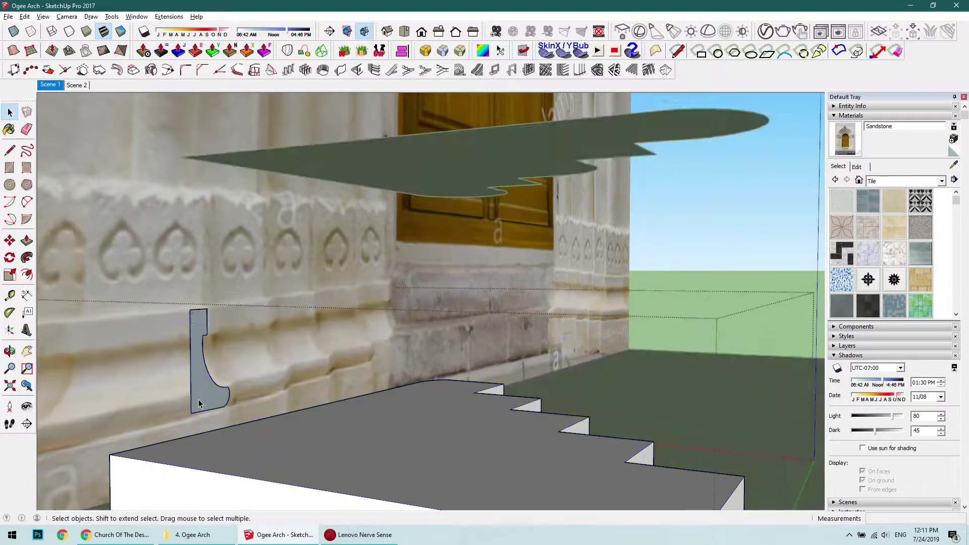
pyautogui.click(204, 402)
pyautogui.moveTo(206, 404)
pyautogui.mouseDown(button='middle')
pyautogui.moveTo(478, 428)
pyautogui.moveTo(499, 464)
pyautogui.moveTo(433, 387)
pyautogui.moveTo(456, 387)
pyautogui.moveTo(489, 340)
pyautogui.mouseUp(button='middle')
pyautogui.click(528, 471)
pyautogui.press('space')
# - Select the base's stepped top face and open its context options
pyautogui.click(80, 282)
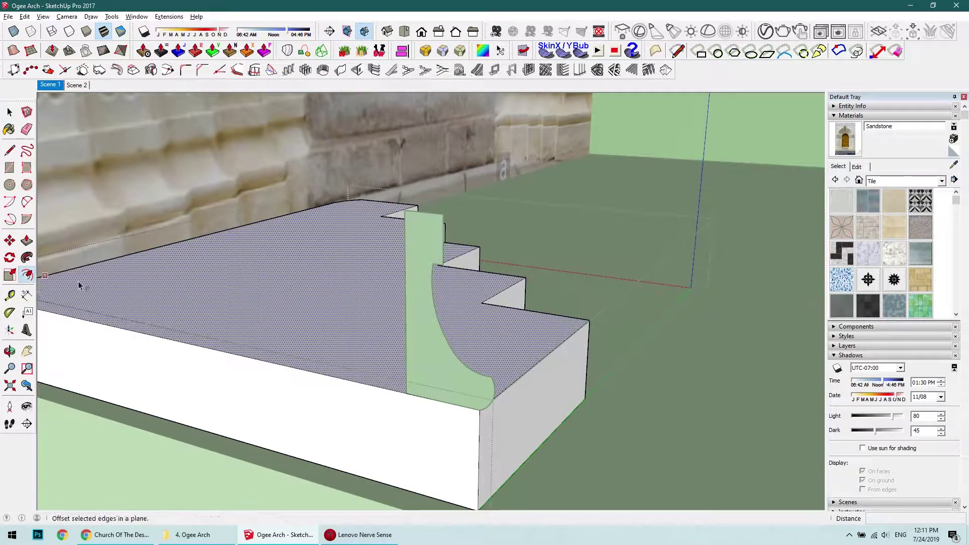
pyautogui.moveTo(305, 356); pyautogui.dragTo(557, 350, button='middle')
pyautogui.rightClick(285, 301)
pyautogui.click(313, 384)
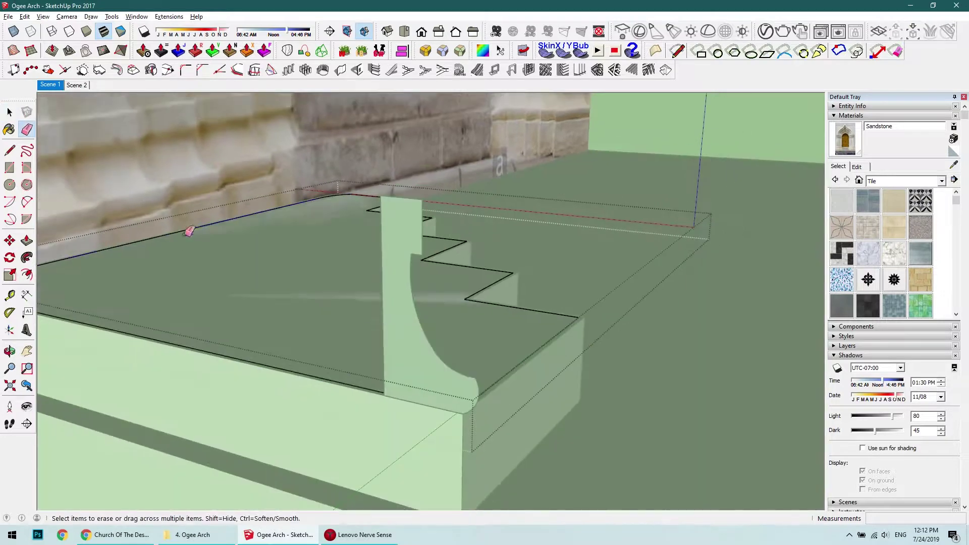
pyautogui.moveTo(313, 384); pyautogui.dragTo(472, 369, button='middle')
# - Pick up the molding profile and reposition it near the base
pyautogui.press('m')
pyautogui.scroll(2, 396, 362)
pyautogui.click(425, 383)
pyautogui.scroll(2, 422, 403)
pyautogui.press('space')
# - Rotate the profile square to the base and slide it along the front edge
pyautogui.rightClick(449, 236)
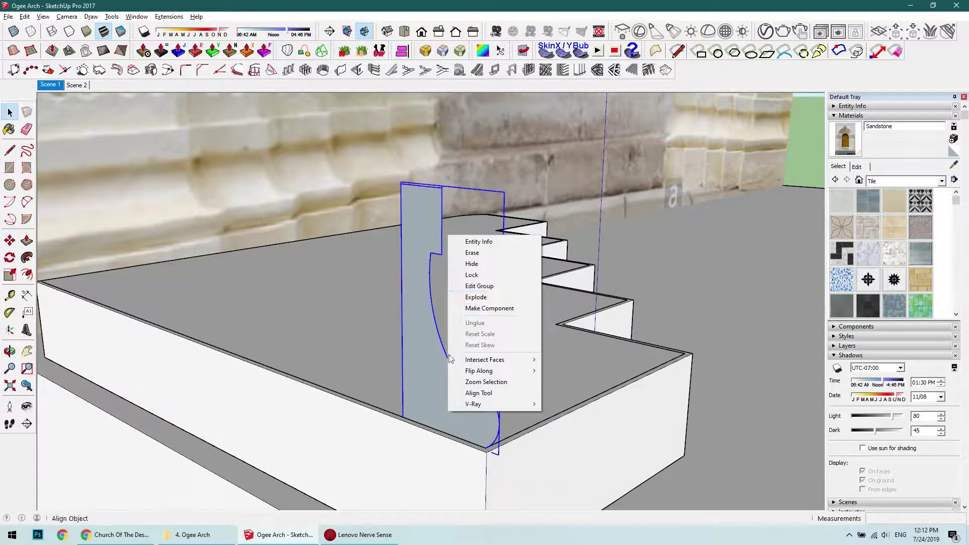
pyautogui.click(438, 427)
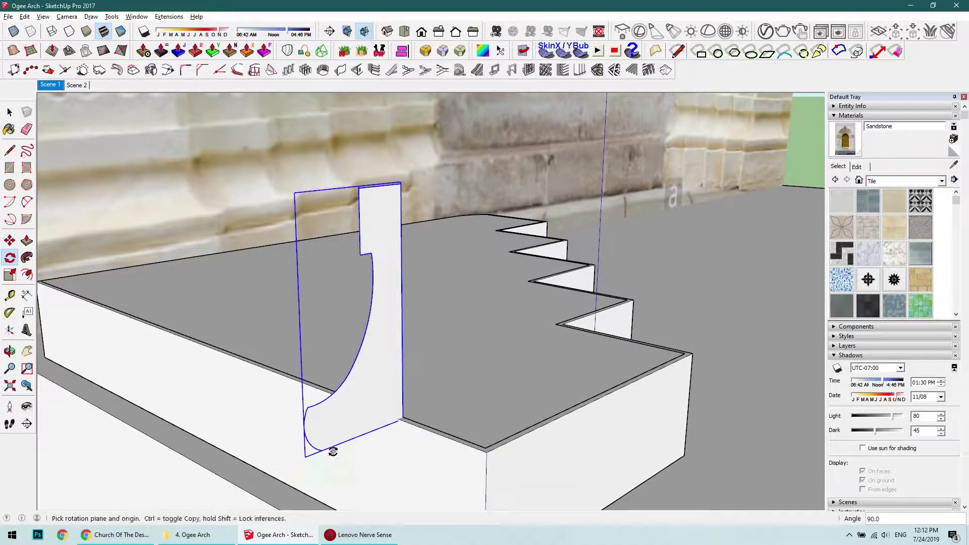
pyautogui.click(394, 429)
pyautogui.press('space')
pyautogui.moveTo(404, 419); pyautogui.dragTo(442, 402, button='middle')
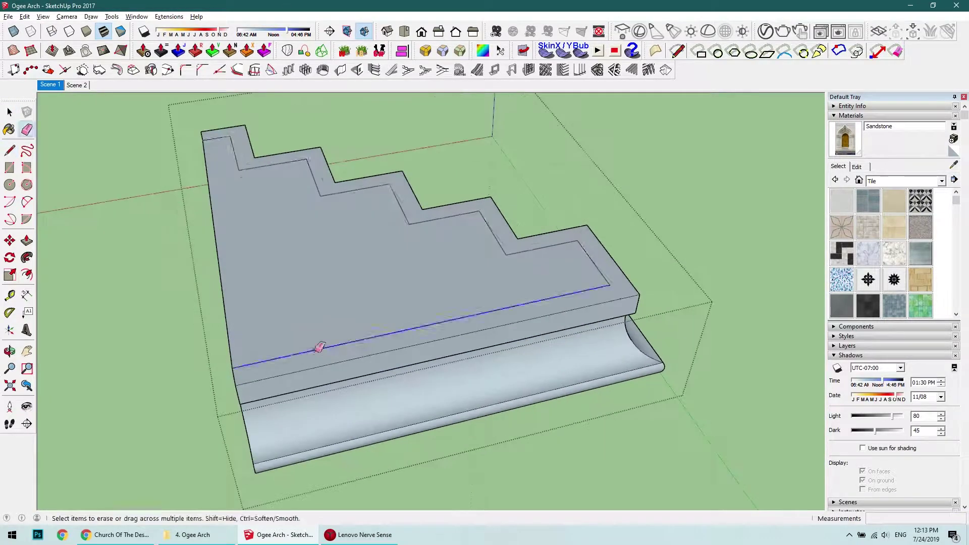
# - Offset the base's top face inward and push it up into a raised inset cap
pyautogui.click(370, 216)
pyautogui.moveTo(370, 216); pyautogui.dragTo(264, 251, button='middle')
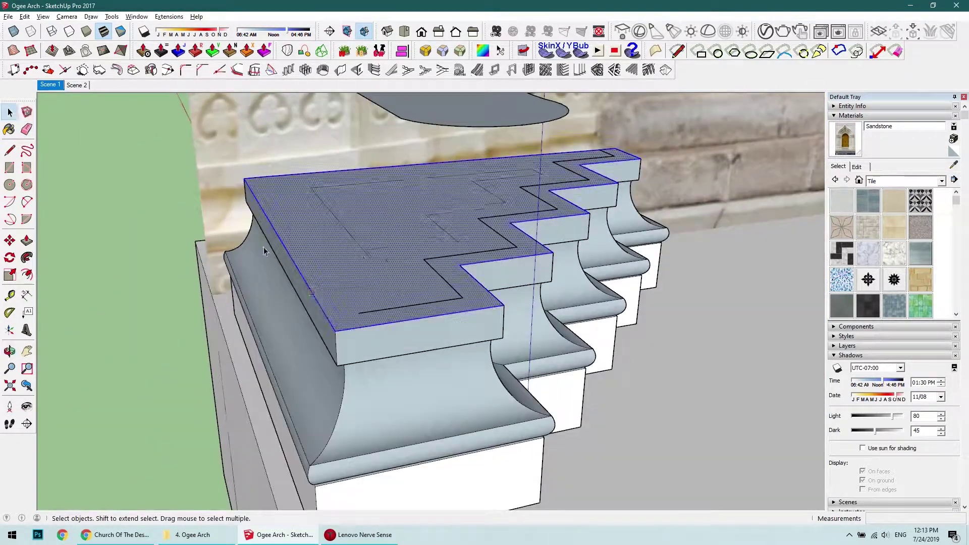
pyautogui.press('p')
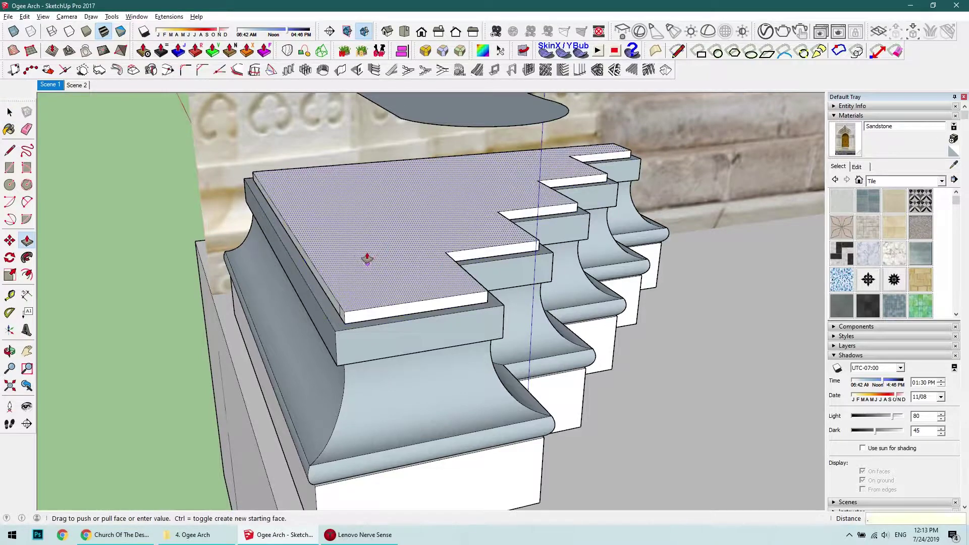
pyautogui.moveTo(368, 255); pyautogui.dragTo(335, 288, button='middle')
pyautogui.press('f')
pyautogui.click(204, 308)
pyautogui.moveTo(205, 307); pyautogui.dragTo(163, 259, button='middle')
pyautogui.press('p')
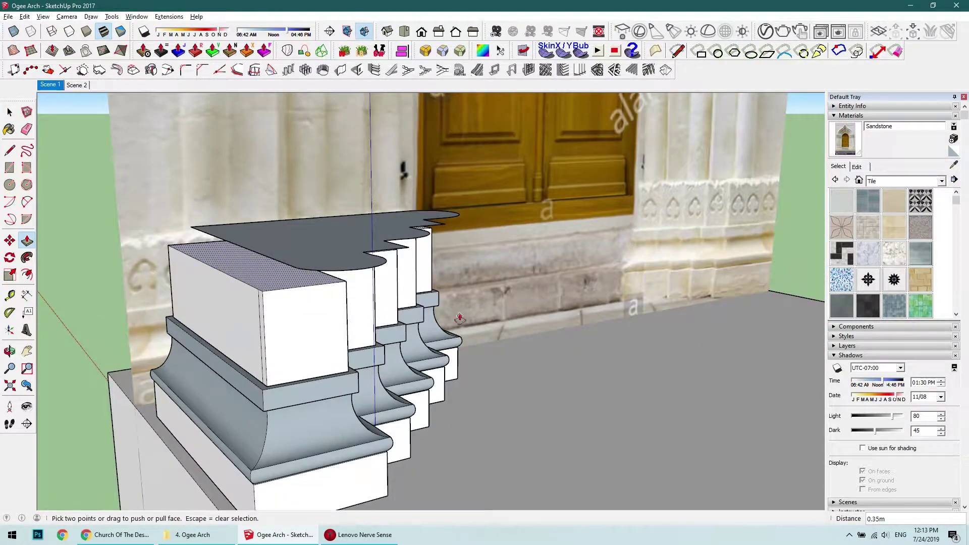
pyautogui.press('space')
pyautogui.moveTo(459, 318)
pyautogui.mouseDown(button='middle')
pyautogui.moveTo(324, 329)
pyautogui.moveTo(194, 308)
pyautogui.moveTo(178, 363)
pyautogui.moveTo(363, 328)
pyautogui.moveTo(292, 281)
pyautogui.mouseUp(button='middle')
# - Move the lobed profile face onto the top of the stepped base
pyautogui.press('m')
pyautogui.click(362, 328)
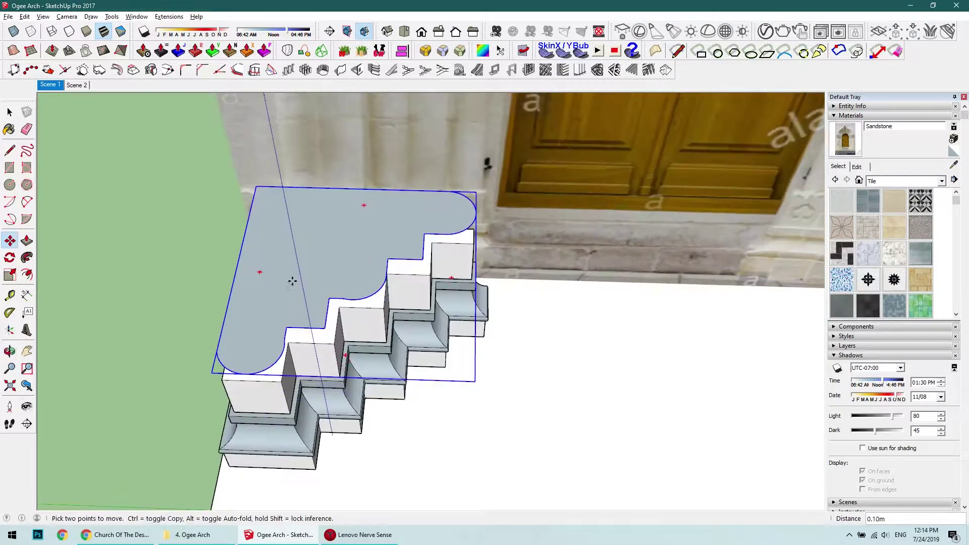
pyautogui.scroll(5, 387, 290)
pyautogui.scroll(-6, 380, 286)
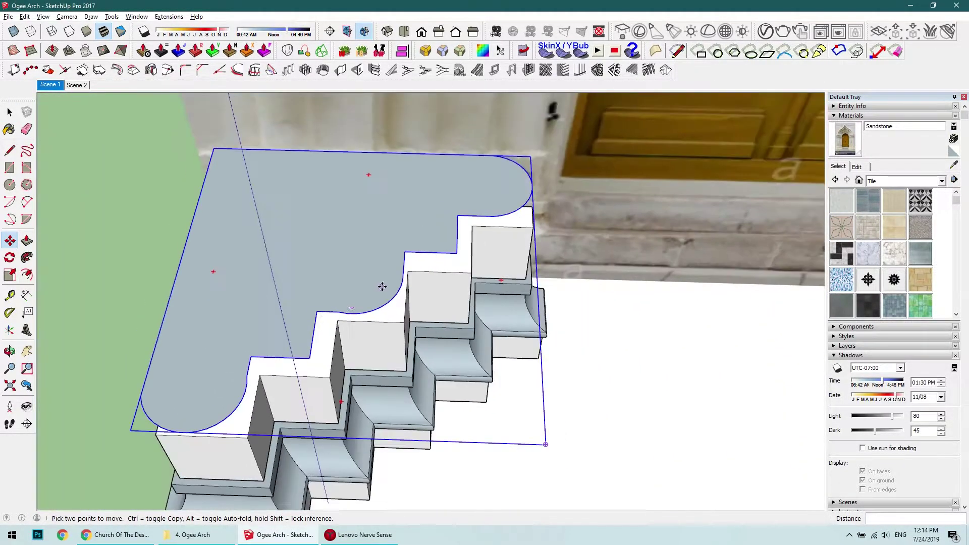
pyautogui.moveTo(380, 285)
pyautogui.mouseDown(button='middle')
pyautogui.moveTo(328, 303)
pyautogui.moveTo(301, 326)
pyautogui.mouseUp(button='middle')
pyautogui.scroll(6, 301, 325)
pyautogui.press('space')
pyautogui.scroll(-5, 294, 305)
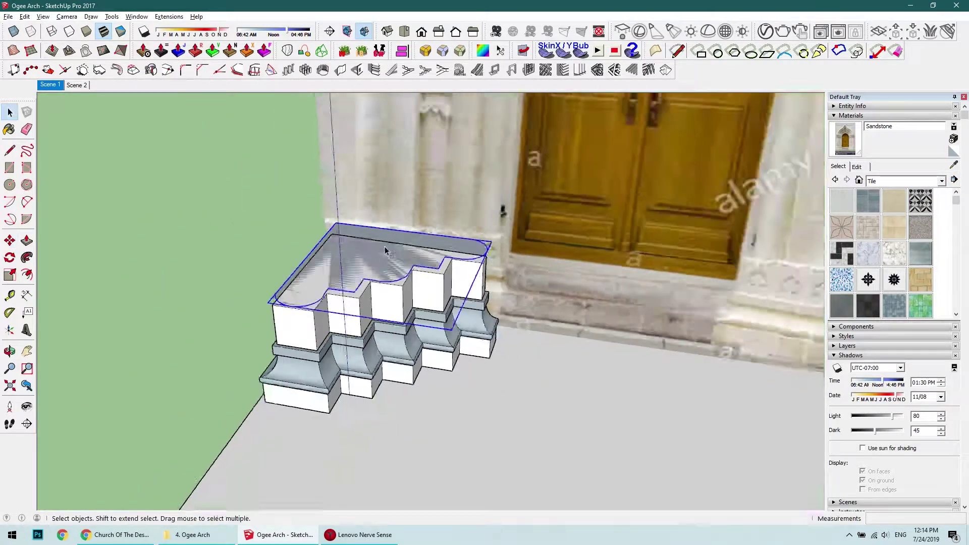
# - Push/Pull the profile face up 2.29 m into a tall column shaft
pyautogui.click(385, 261)
pyautogui.press('p')
pyautogui.scroll(5, 545, 207)
pyautogui.click(548, 205)
pyautogui.scroll(-5, 272, 342)
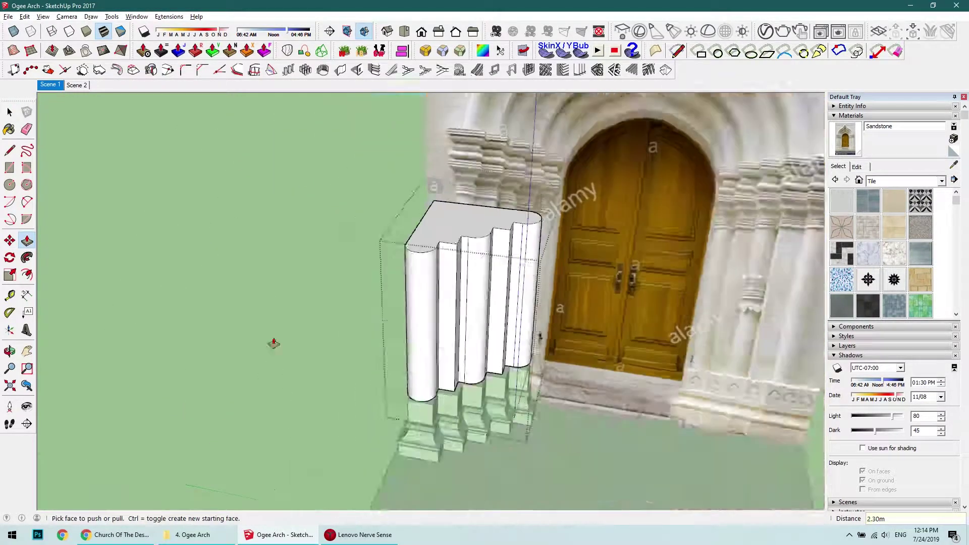
pyautogui.moveTo(273, 342)
pyautogui.mouseDown(button='middle')
pyautogui.moveTo(283, 222)
pyautogui.moveTo(444, 346)
pyautogui.mouseUp(button='middle')
# - Rescale the column shaft and begin scaling the stepped base
pyautogui.press('space')
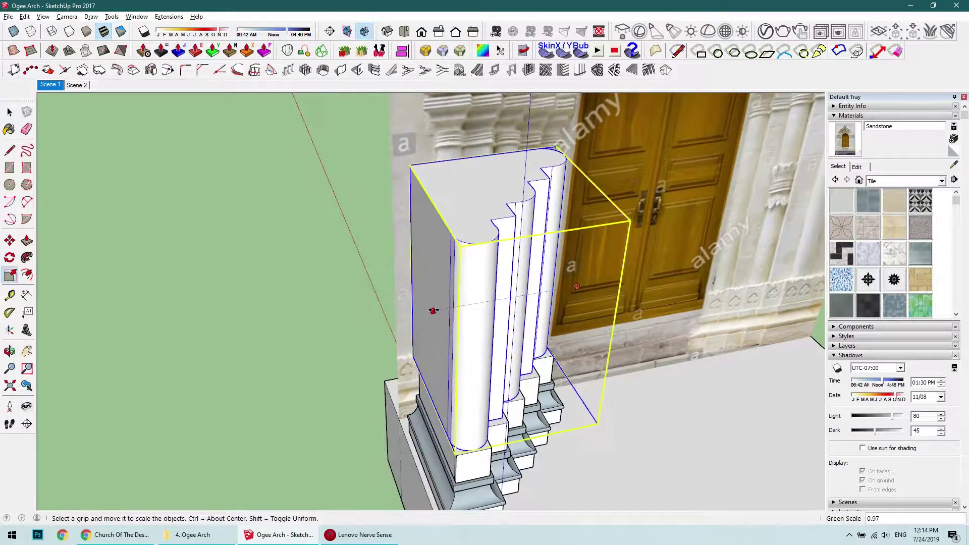
pyautogui.scroll(-3, 433, 309)
pyautogui.press('space')
pyautogui.rightClick(430, 262)
pyautogui.press('Escape')
pyautogui.press('s')
pyautogui.scroll(3, 425, 415)
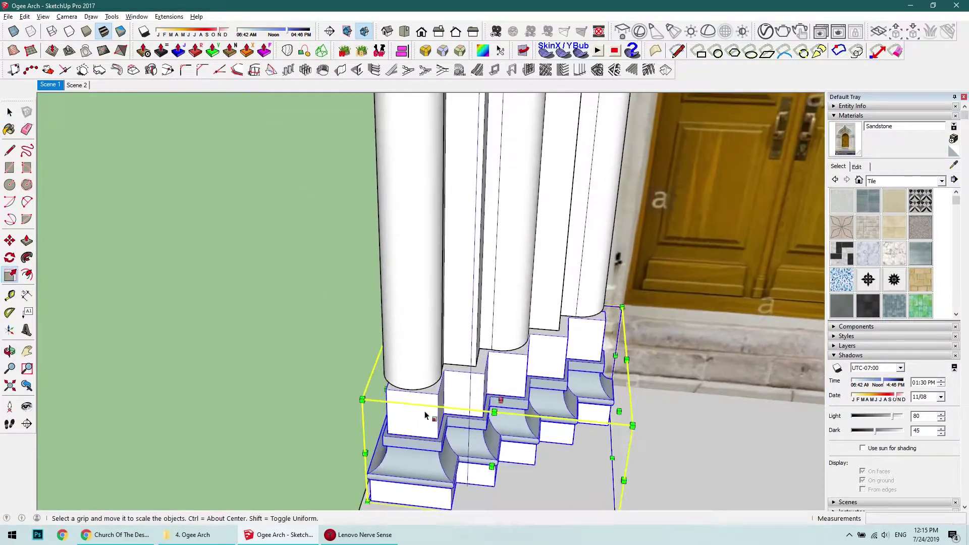
# - Close the column profile into a face and Push/Pull it up 2.3 m
pyautogui.scroll(-3, 425, 415)
pyautogui.moveTo(425, 416)
pyautogui.mouseDown(button='middle')
pyautogui.moveTo(432, 287)
pyautogui.moveTo(455, 309)
pyautogui.mouseUp(button='middle')
pyautogui.press('space')
pyautogui.scroll(3, 443, 426)
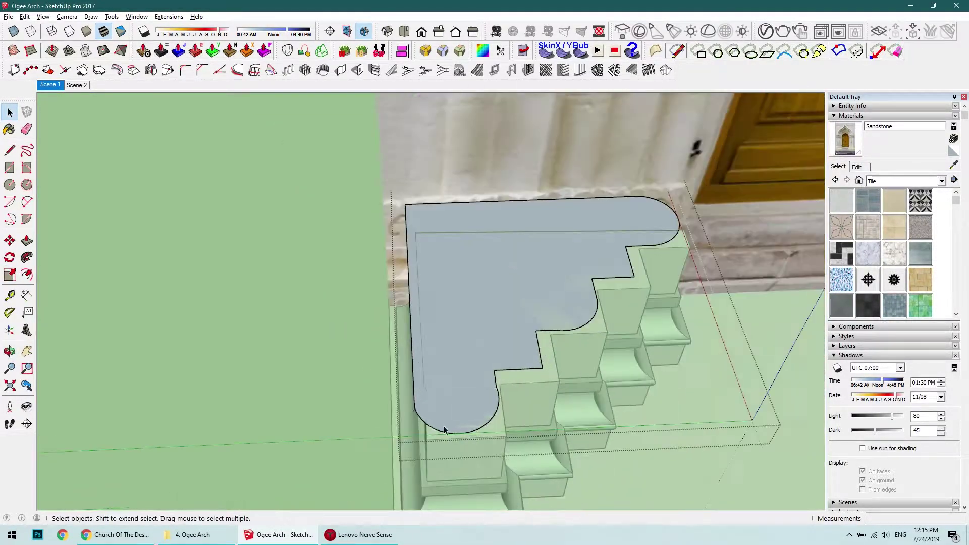
pyautogui.click(418, 204)
pyautogui.moveTo(418, 204)
pyautogui.mouseDown(button='middle')
pyautogui.moveTo(435, 396)
pyautogui.moveTo(458, 346)
pyautogui.mouseUp(button='middle')
pyautogui.press('p')
pyautogui.moveTo(555, 282); pyautogui.dragTo(555, 232)
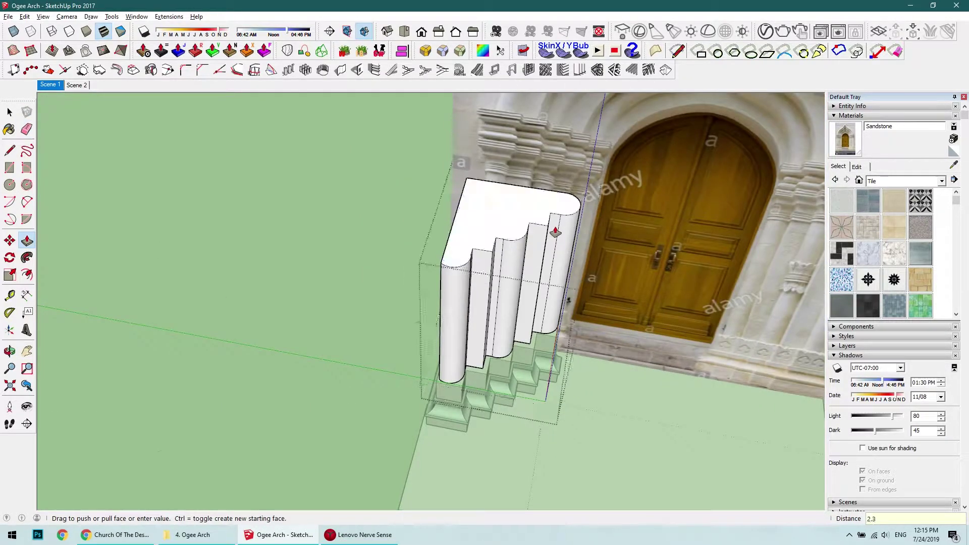
# - Draw a line from the top-left corner of the stepped moulded base profile
pyautogui.moveTo(555, 232); pyautogui.dragTo(512, 426, button='middle')
pyautogui.press('space')
pyautogui.moveTo(311, 208); pyautogui.dragTo(791, 279, button='middle')
pyautogui.scroll(3, 432, 303)
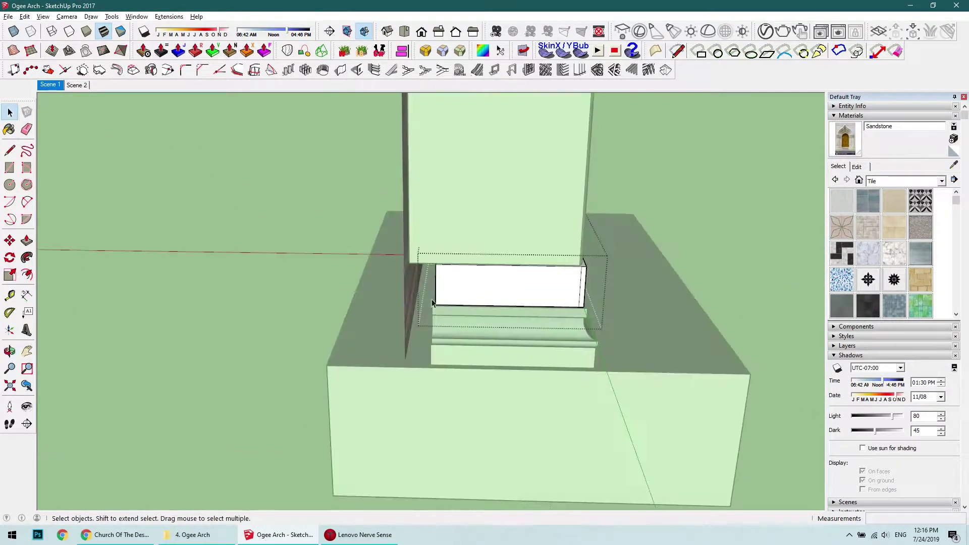
pyautogui.moveTo(432, 303)
pyautogui.mouseDown(button='middle')
pyautogui.moveTo(537, 299)
pyautogui.moveTo(513, 383)
pyautogui.moveTo(426, 428)
pyautogui.mouseUp(button='middle')
pyautogui.scroll(-2, 426, 428)
pyautogui.press('l')
pyautogui.click(378, 209)
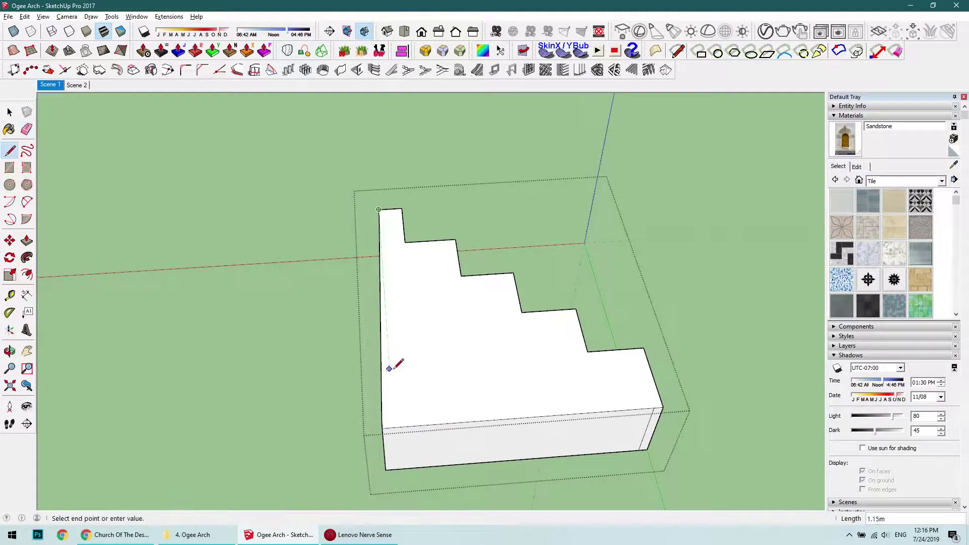
# - Push/Pull the stepped base beneath the column out into a plinth block
pyautogui.moveTo(389, 369)
pyautogui.mouseDown(button='middle')
pyautogui.moveTo(367, 252)
pyautogui.moveTo(439, 292)
pyautogui.mouseUp(button='middle')
pyautogui.scroll(4, 383, 322)
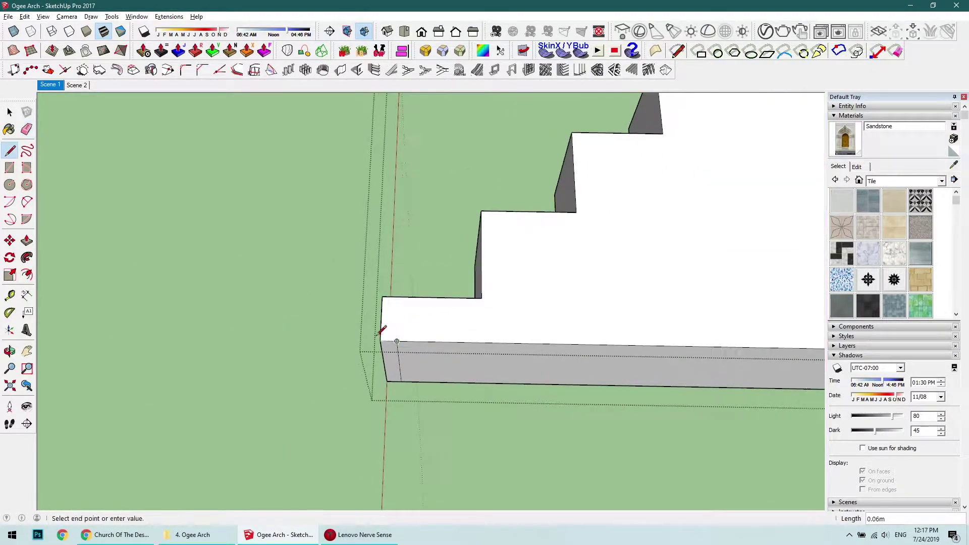
pyautogui.scroll(-5, 382, 325)
pyautogui.press('p')
pyautogui.moveTo(389, 324); pyautogui.dragTo(443, 335, button='middle')
pyautogui.scroll(5, 443, 335)
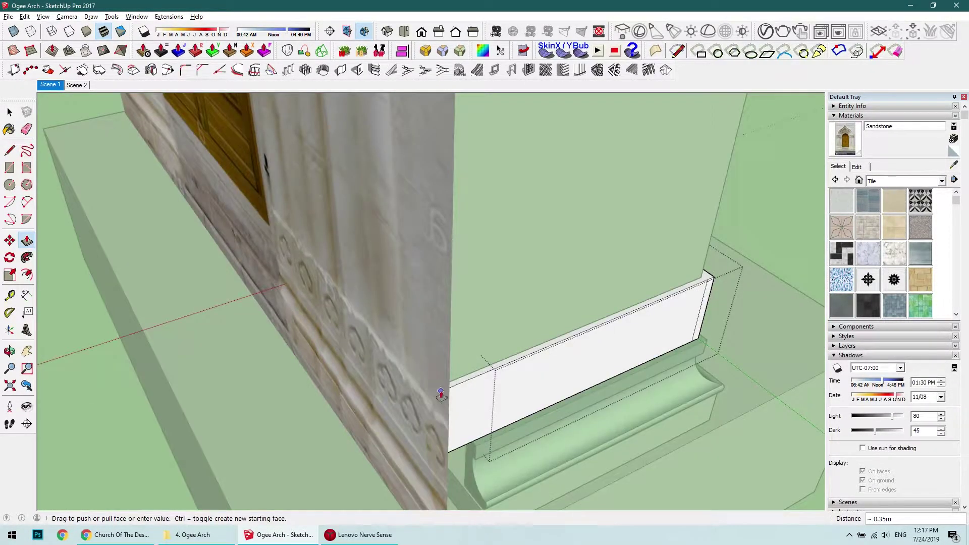
pyautogui.scroll(2, 381, 304)
pyautogui.click(392, 275)
# - Push a face on the underside of the base moulding inward
pyautogui.moveTo(392, 275)
pyautogui.mouseDown(button='middle')
pyautogui.moveTo(378, 446)
pyautogui.moveTo(461, 356)
pyautogui.moveTo(371, 304)
pyautogui.moveTo(294, 307)
pyautogui.moveTo(475, 283)
pyautogui.moveTo(320, 251)
pyautogui.moveTo(480, 400)
pyautogui.moveTo(468, 497)
pyautogui.moveTo(422, 393)
pyautogui.mouseUp(button='middle')
pyautogui.scroll(3, 383, 353)
pyautogui.scroll(-5, 378, 447)
pyautogui.click(461, 357)
pyautogui.click(476, 283)
pyautogui.press('space')
# - Select all the connected column geometry and make it a single group
pyautogui.press('l')
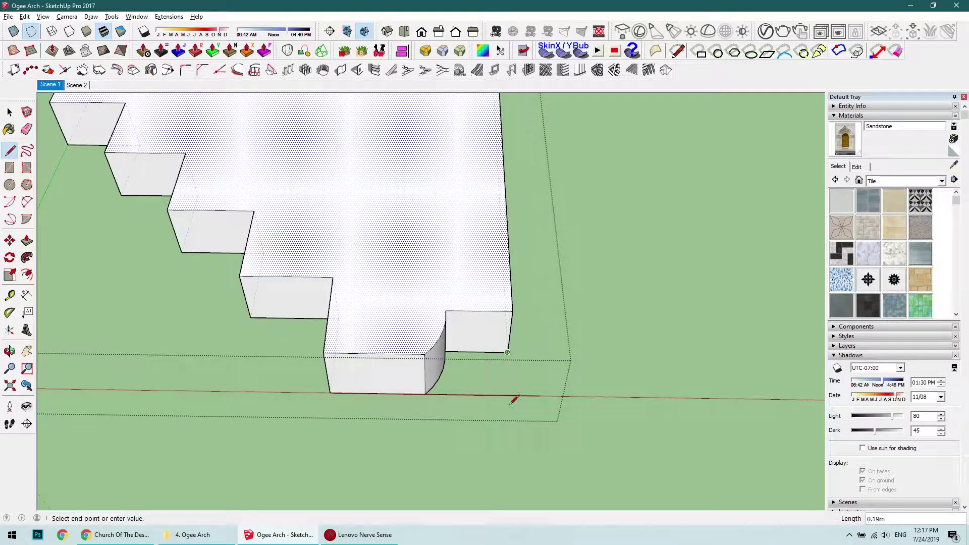
pyautogui.press('p')
pyautogui.press('e')
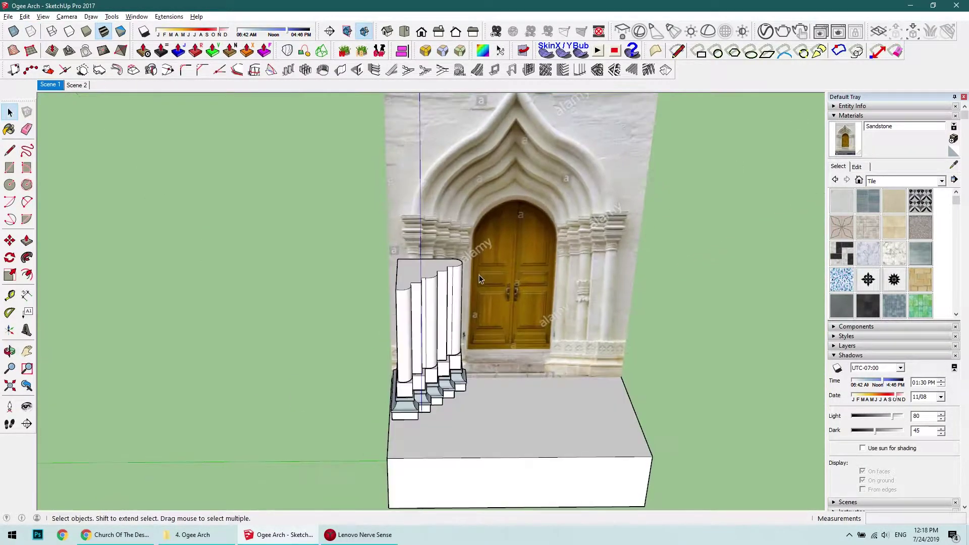
pyautogui.moveTo(479, 278); pyautogui.dragTo(429, 303, button='middle')
pyautogui.tripleClick(428, 303)
pyautogui.press('g')
pyautogui.press('Return')
pyautogui.scroll(5, 470, 355)
pyautogui.moveTo(470, 355); pyautogui.dragTo(471, 355, button='middle')
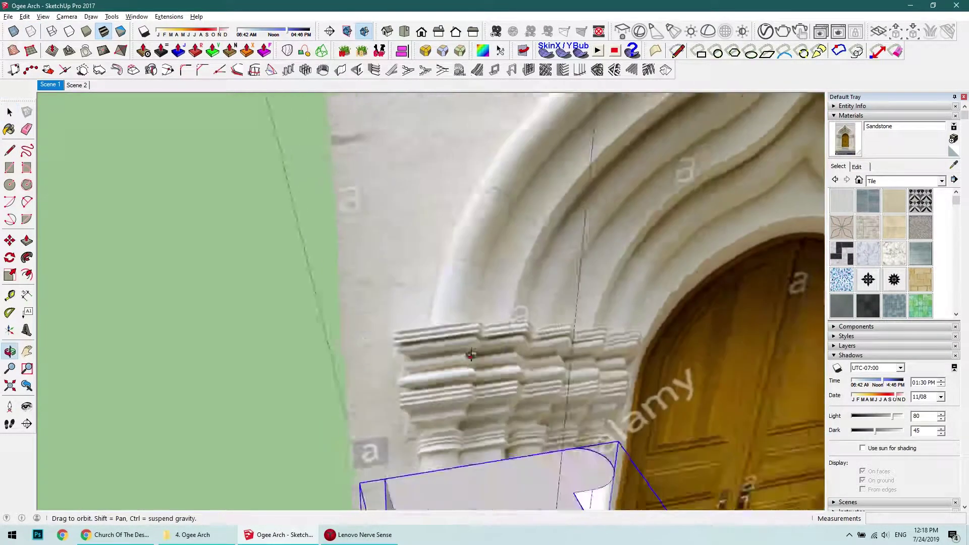
pyautogui.scroll(5, 454, 217)
# - Begin tracing the capital moulding on the photo with diagonal, vertical and horizontal lines
pyautogui.press('l')
pyautogui.click(528, 130)
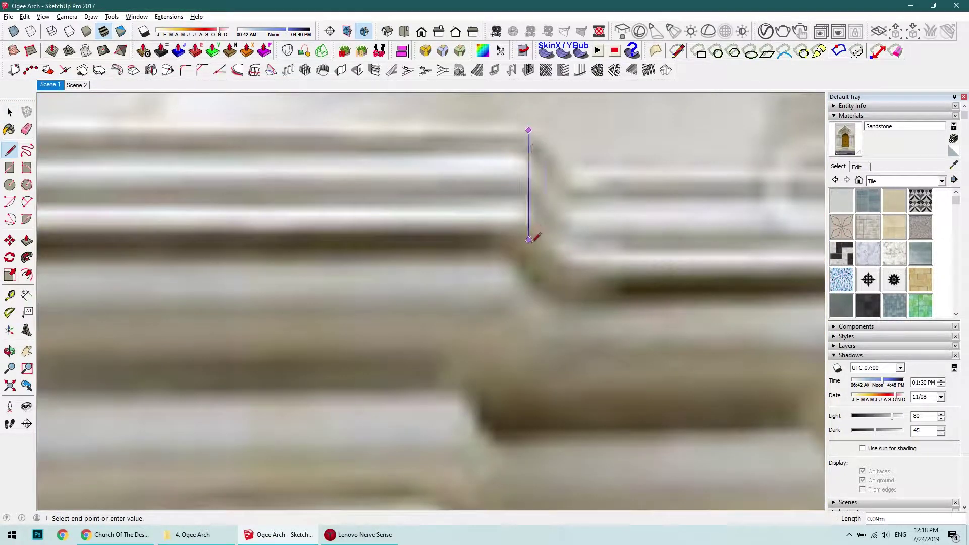
pyautogui.scroll(-3, 516, 237)
pyautogui.click(451, 289)
pyautogui.click(451, 351)
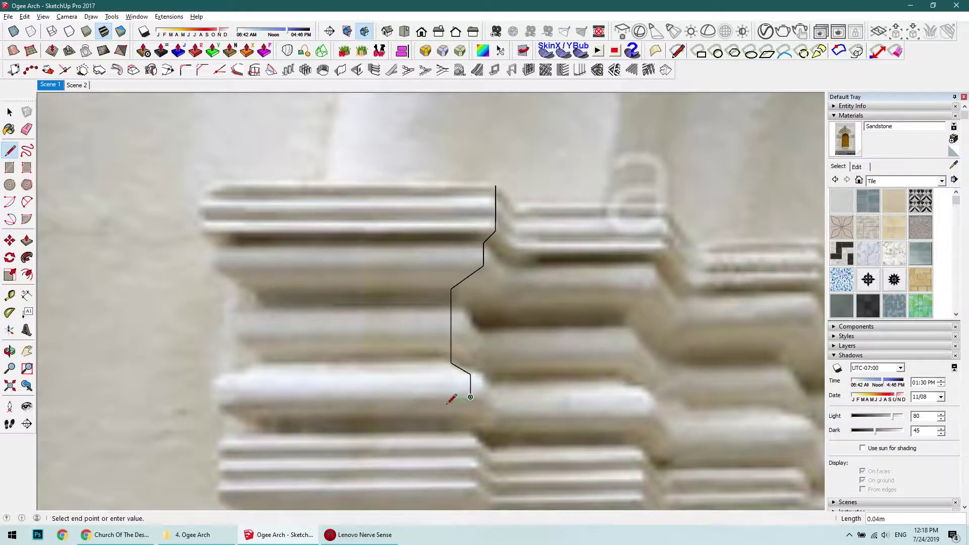
pyautogui.scroll(2, 447, 403)
pyautogui.click(448, 368)
pyautogui.click(485, 404)
pyautogui.scroll(-2, 484, 404)
pyautogui.click(480, 303)
# - Continue the moulding outline down the photo with short zigzag steps and close it
pyautogui.scroll(2, 480, 303)
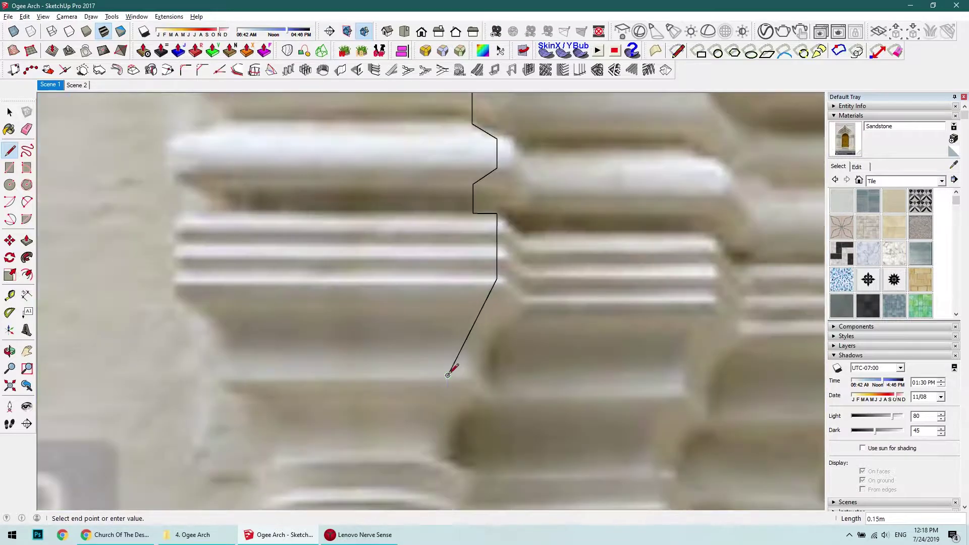
pyautogui.click(448, 374)
pyautogui.scroll(-2, 447, 384)
pyautogui.click(444, 418)
pyautogui.scroll(2, 444, 418)
pyautogui.click(463, 386)
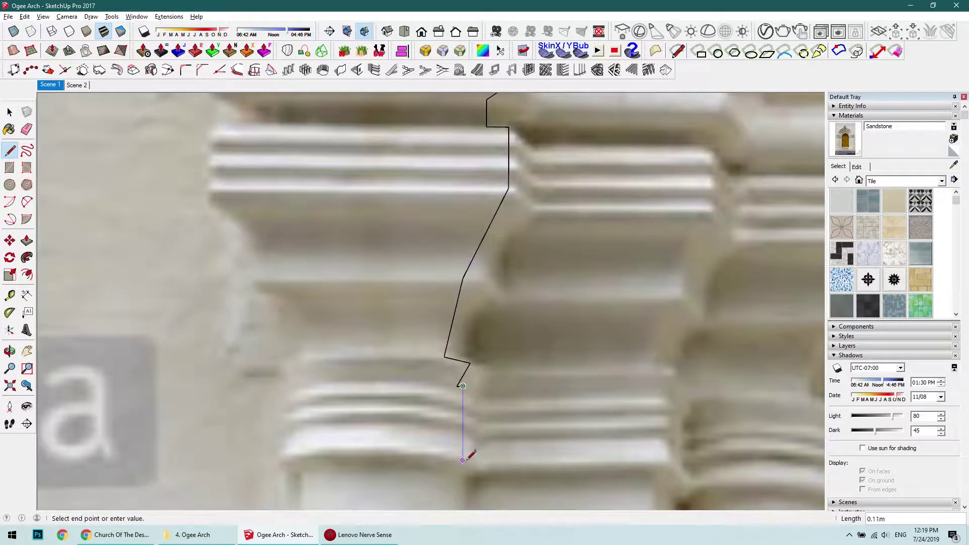
pyautogui.scroll(2, 462, 460)
pyautogui.click(450, 410)
pyautogui.scroll(-2, 444, 401)
pyautogui.click(440, 376)
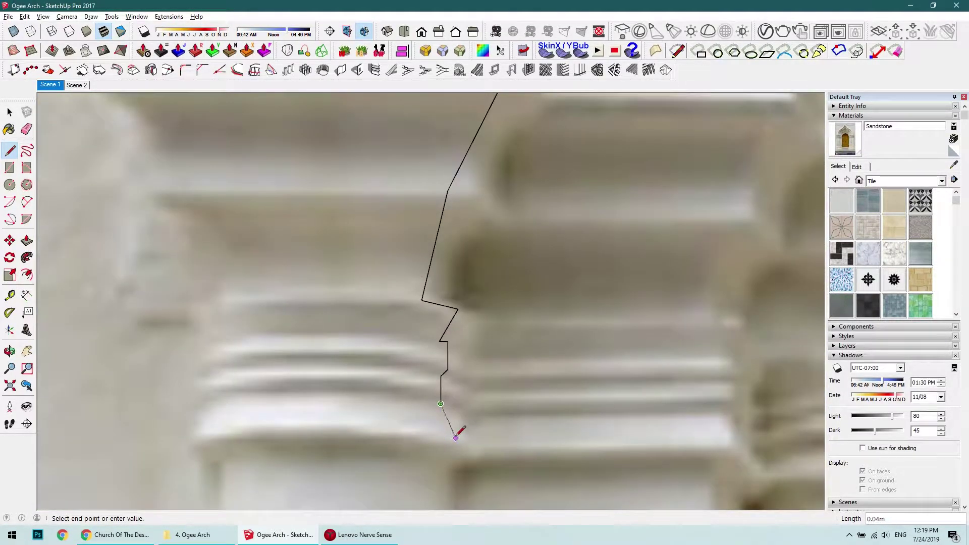
pyautogui.click(389, 457)
pyautogui.scroll(-3, 389, 456)
pyautogui.click(406, 106)
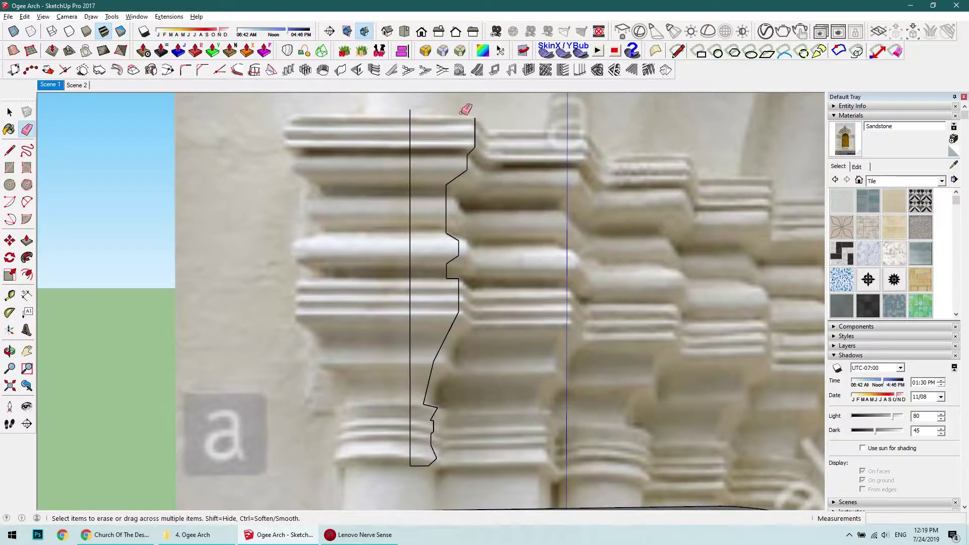
# - Round the profile's diagonals into semicircular and bulging 2-Point Arcs
pyautogui.press('a')
pyautogui.scroll(3, 484, 127)
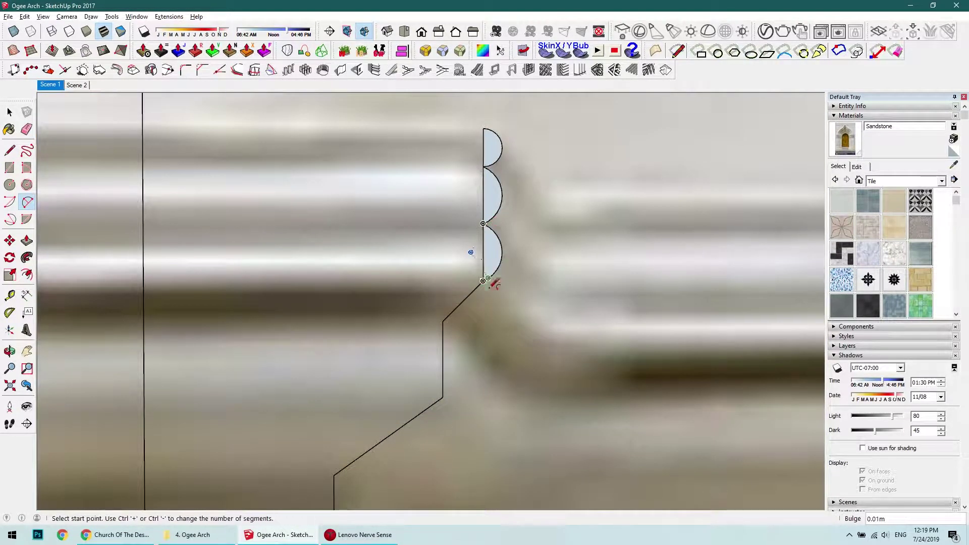
pyautogui.click(483, 281)
pyautogui.doubleClick(443, 321)
pyautogui.scroll(-2, 443, 321)
pyautogui.doubleClick(377, 415)
pyautogui.scroll(-2, 376, 415)
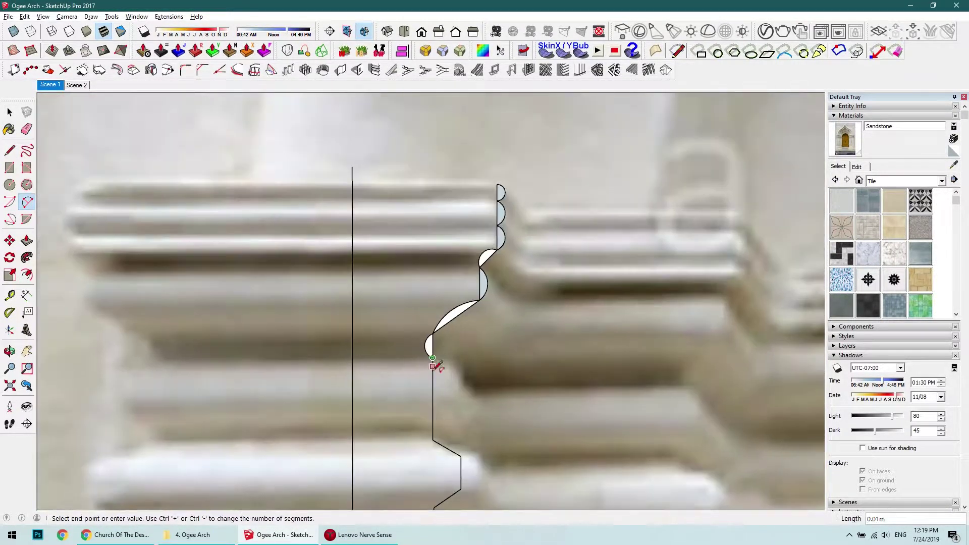
pyautogui.doubleClick(431, 426)
pyautogui.click(462, 361)
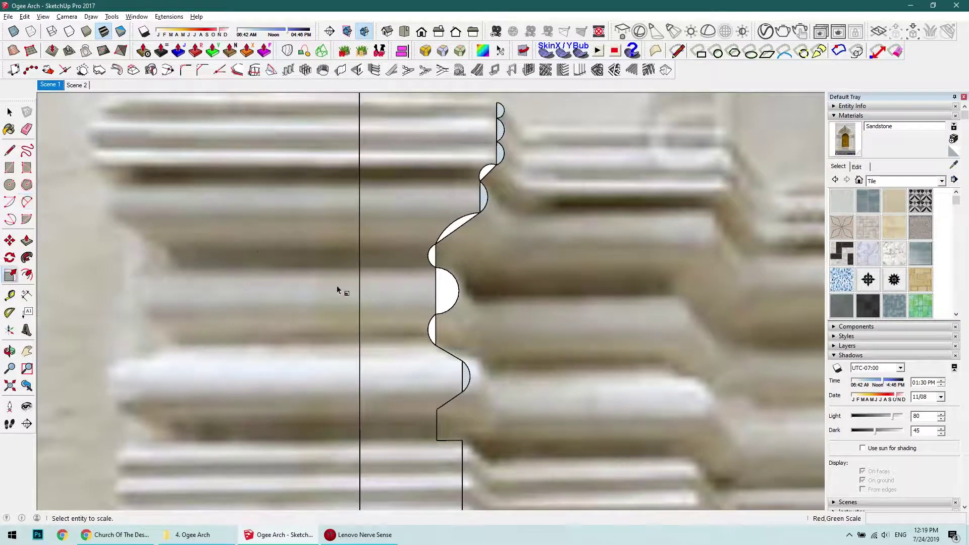
# - Add further arcs between the lower vertices of the profile
pyautogui.press('a')
pyautogui.scroll(3, 499, 297)
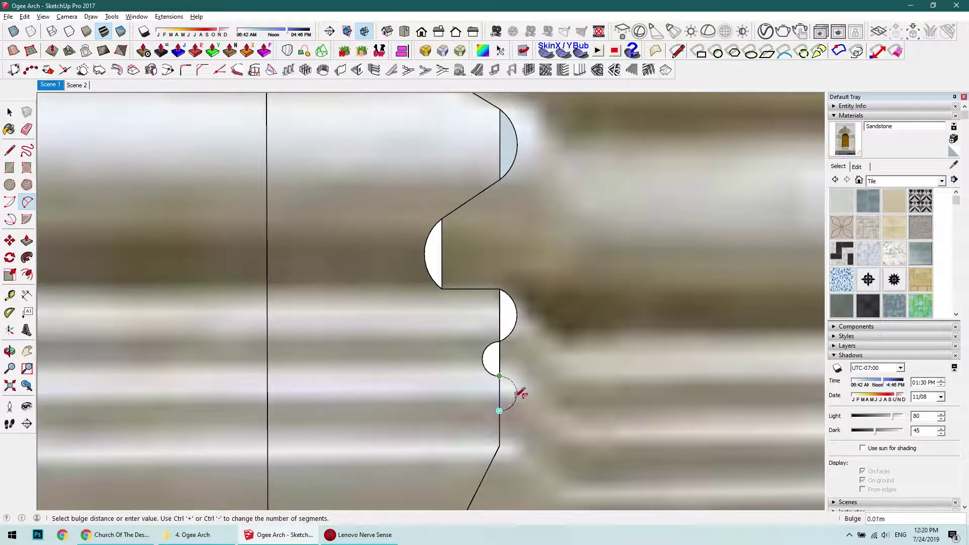
pyautogui.scroll(-2, 457, 461)
pyautogui.scroll(-1, 461, 407)
pyautogui.scroll(-2, 461, 439)
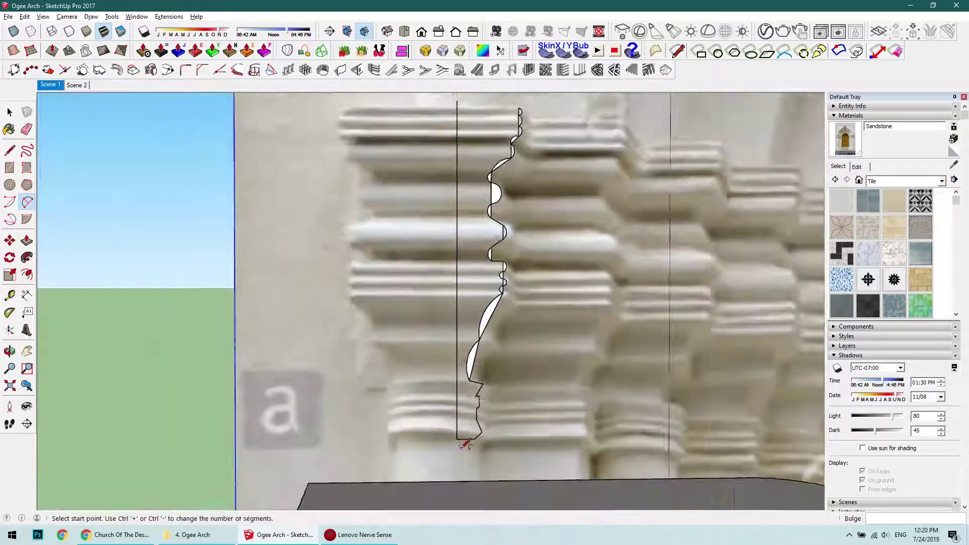
pyautogui.scroll(4, 496, 365)
pyautogui.click(490, 419)
pyautogui.scroll(1, 492, 416)
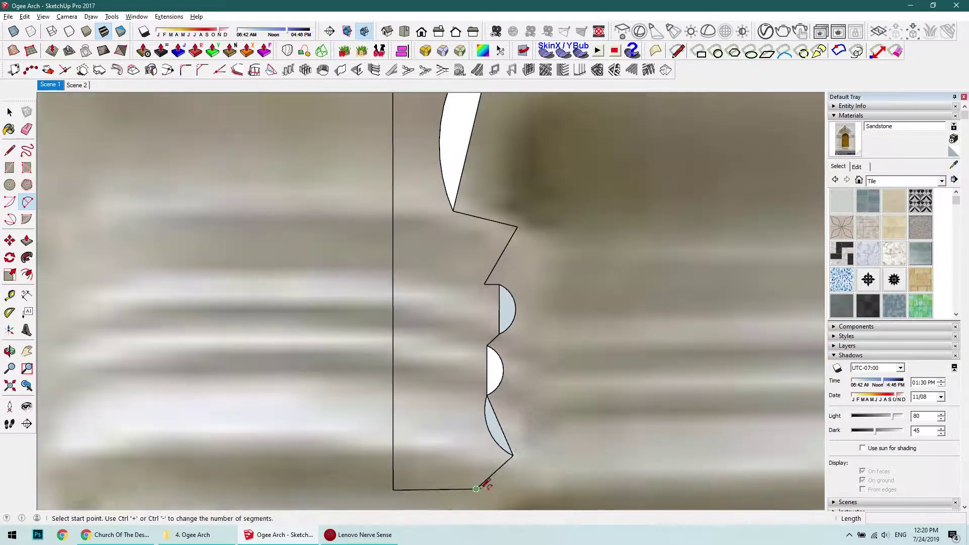
pyautogui.click(482, 484)
pyautogui.click(506, 462)
# - Erase the leftover arc chords in the lower profile
pyautogui.press('e')
pyautogui.scroll(-2, 555, 354)
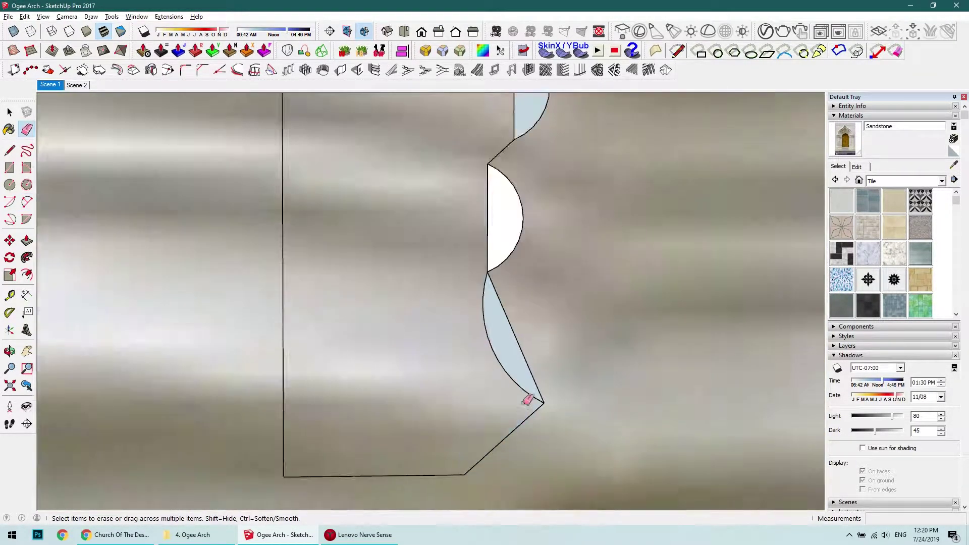
pyautogui.scroll(2, 530, 394)
pyautogui.moveTo(504, 384); pyautogui.dragTo(522, 270)
pyautogui.scroll(-2, 515, 237)
pyautogui.scroll(2, 519, 288)
pyautogui.scroll(1, 506, 406)
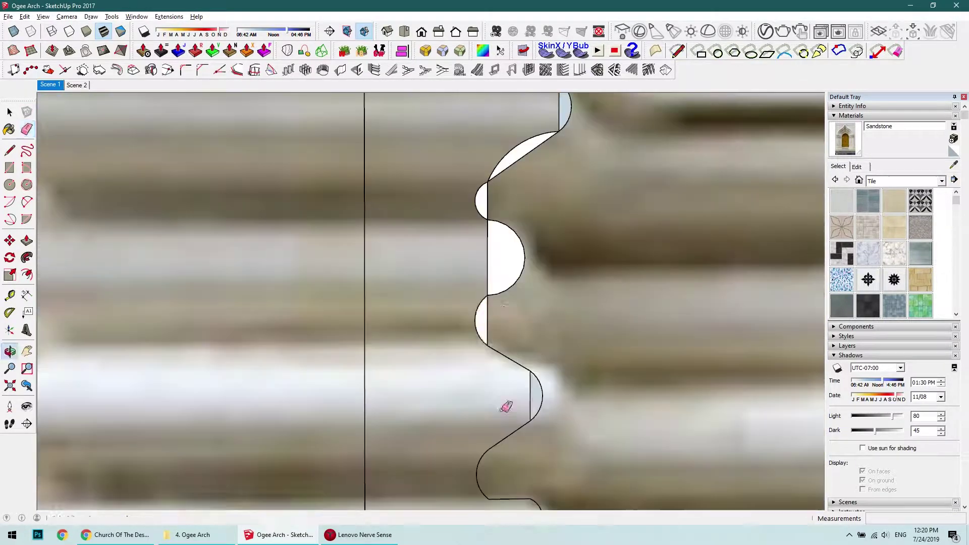
pyautogui.scroll(-2, 492, 320)
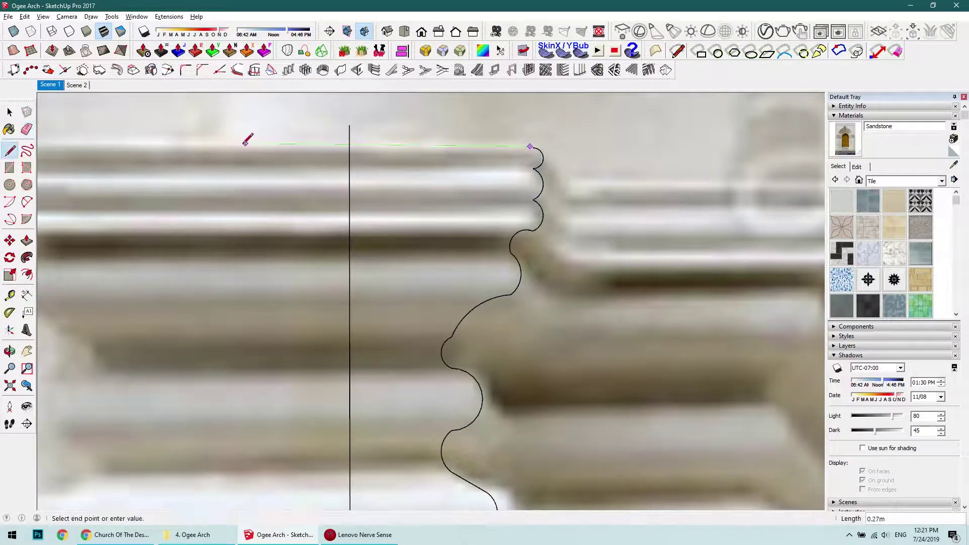
# - Close the top of the capital profile into a face and group it
pyautogui.click(536, 148)
pyautogui.scroll(-3, 429, 282)
pyautogui.rightClick(418, 286)
pyautogui.click(454, 128)
# - Move the profile group to the block's corner and rotate it upright
pyautogui.press('m')
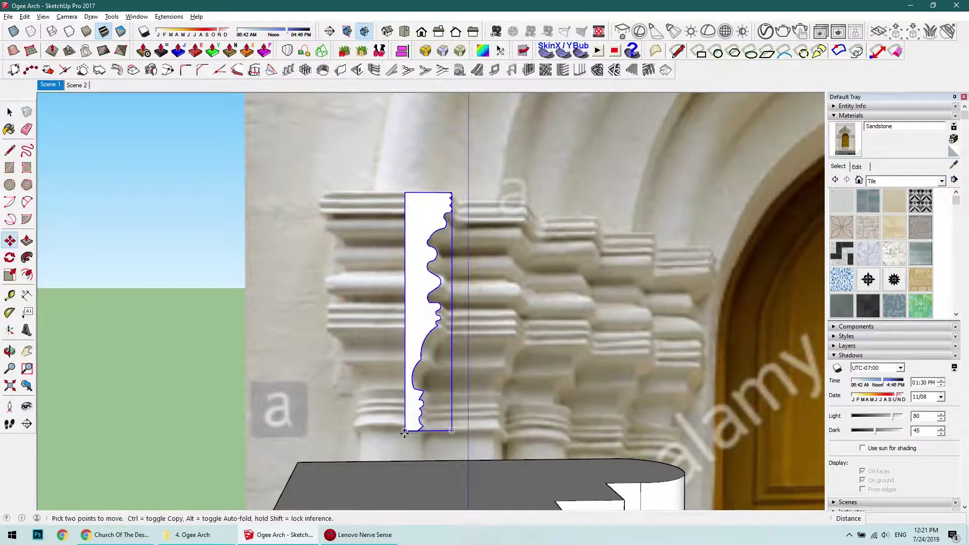
pyautogui.click(379, 343)
pyautogui.press('q')
pyautogui.scroll(3, 399, 363)
pyautogui.scroll(2, 447, 372)
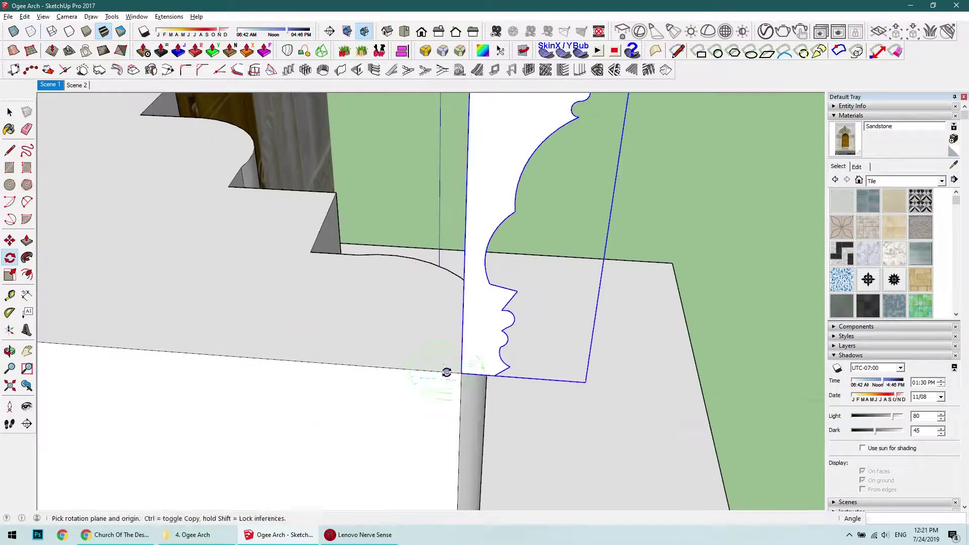
pyautogui.click(469, 373)
pyautogui.press('space')
pyautogui.scroll(-5, 277, 288)
pyautogui.moveTo(277, 287)
pyautogui.mouseDown(button='middle')
pyautogui.moveTo(220, 372)
pyautogui.moveTo(389, 346)
pyautogui.mouseUp(button='middle')
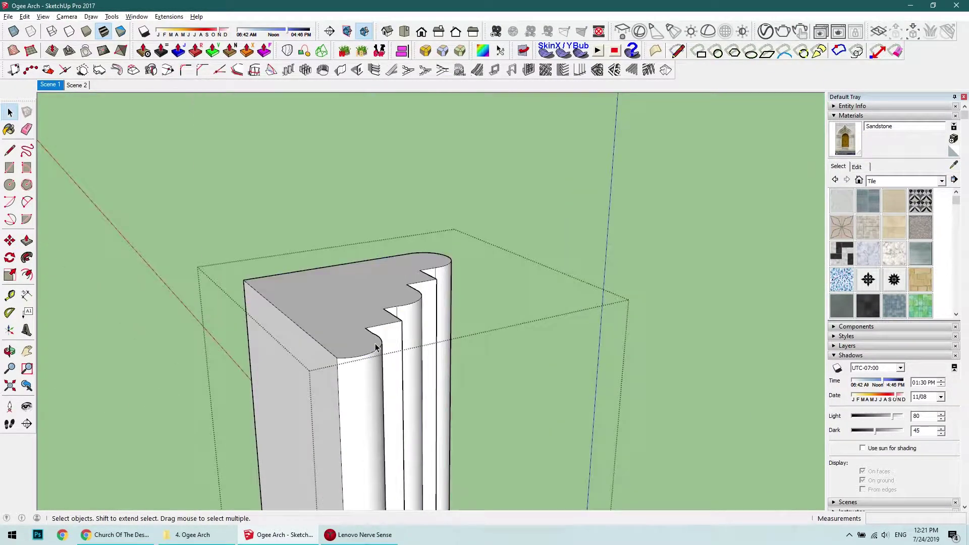
pyautogui.scroll(4, 363, 310)
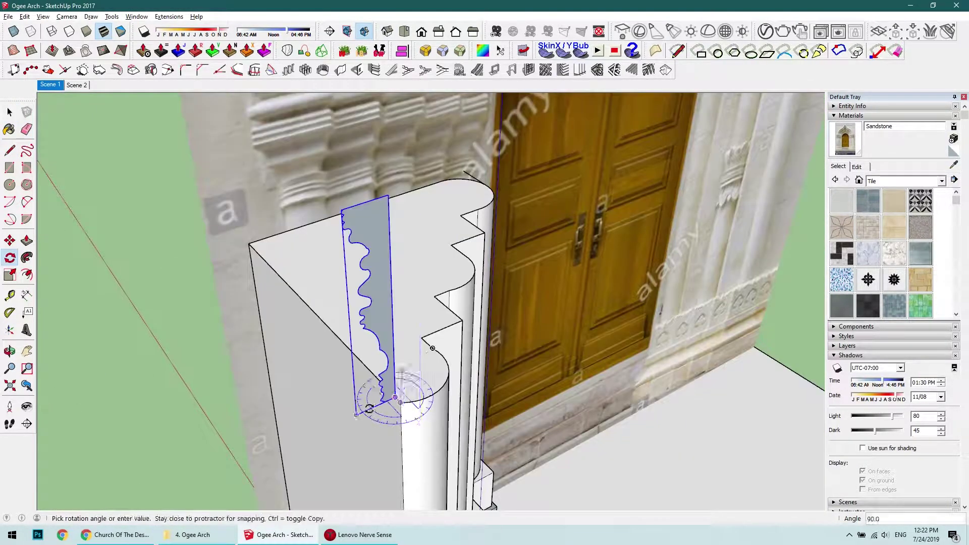
pyautogui.scroll(2, 381, 405)
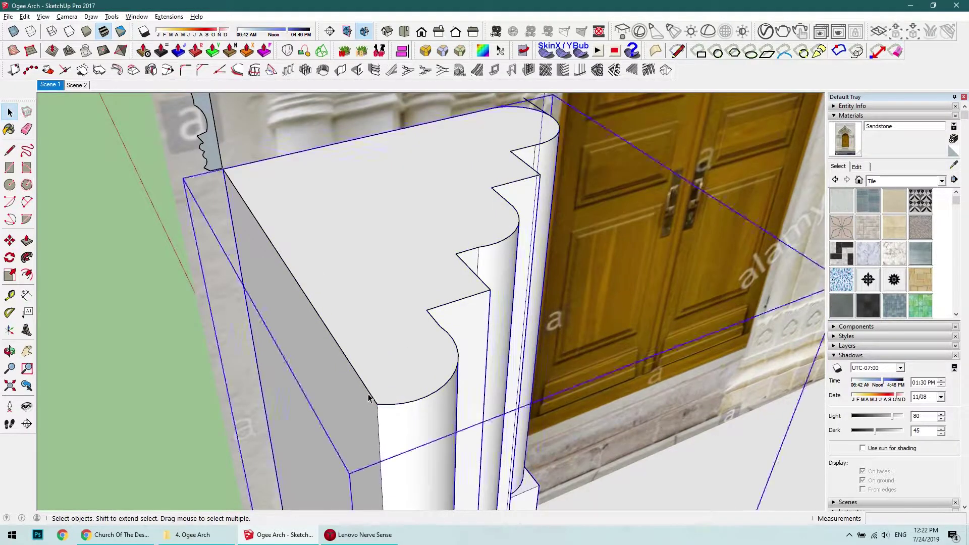
# - Push/Pull the base's front face out into a tall block
pyautogui.click(209, 152)
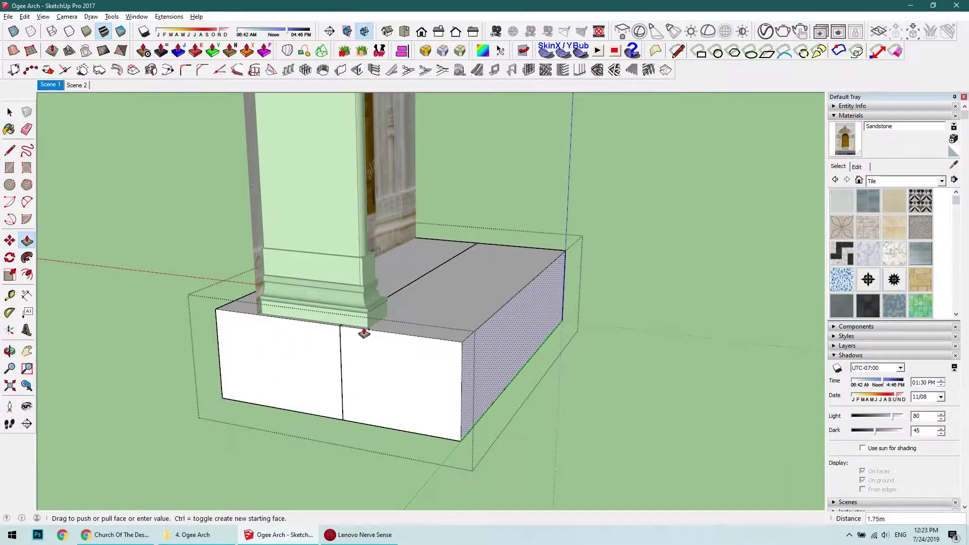
pyautogui.moveTo(364, 333); pyautogui.dragTo(216, 384)
pyautogui.moveTo(216, 384); pyautogui.dragTo(443, 177, button='middle')
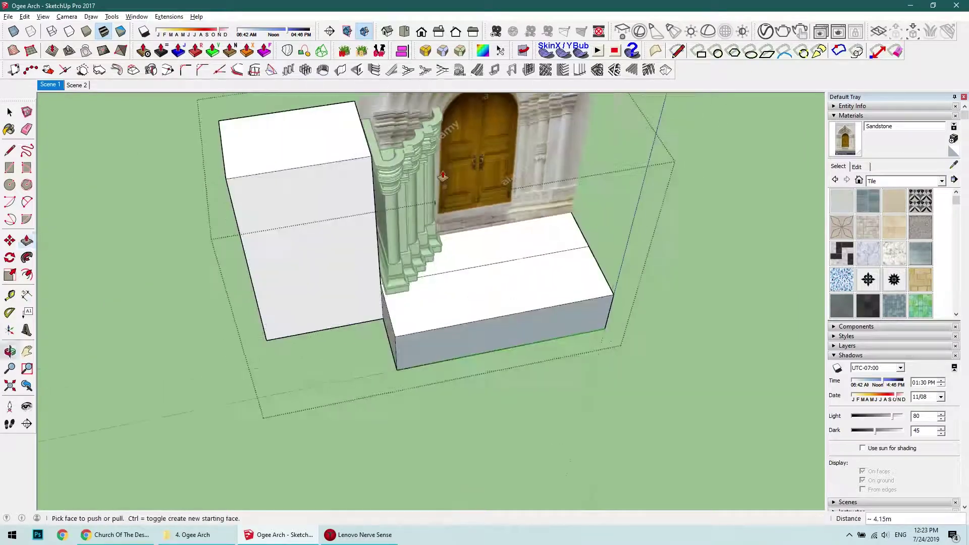
# - Pull the left box's front face out slightly, viewing the door from the front
pyautogui.click(331, 323)
pyautogui.moveTo(331, 342); pyautogui.dragTo(341, 364, button='middle')
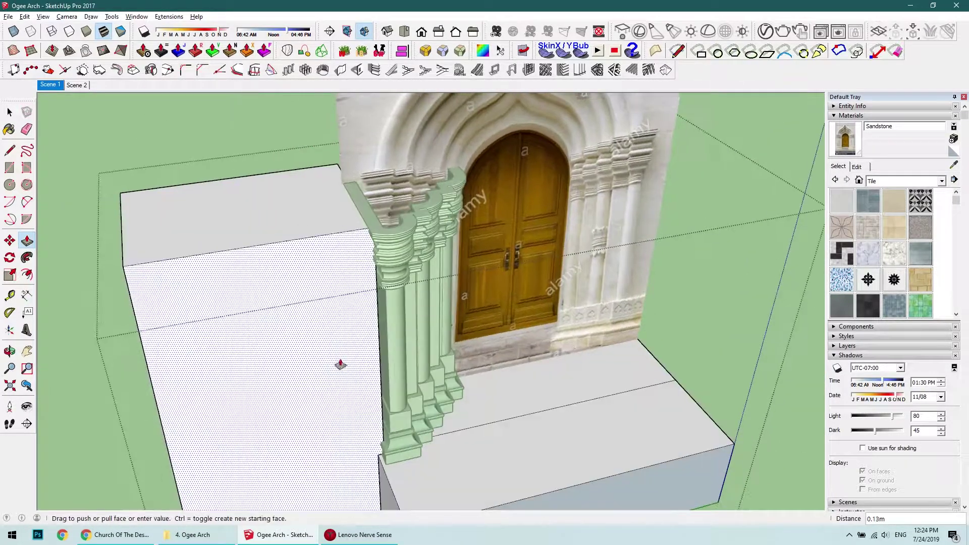
pyautogui.scroll(3, 400, 266)
pyautogui.moveTo(400, 266)
pyautogui.mouseDown(button='middle')
pyautogui.moveTo(313, 288)
pyautogui.moveTo(356, 230)
pyautogui.moveTo(410, 283)
pyautogui.moveTo(439, 284)
pyautogui.mouseUp(button='middle')
pyautogui.press('space')
pyautogui.scroll(3, 356, 230)
pyautogui.rightClick(410, 282)
# - Copy the column group to the door's right side and flip it along the red axis
pyautogui.press('Escape')
pyautogui.click(439, 284)
pyautogui.scroll(-3, 522, 239)
pyautogui.rightClick(407, 297)
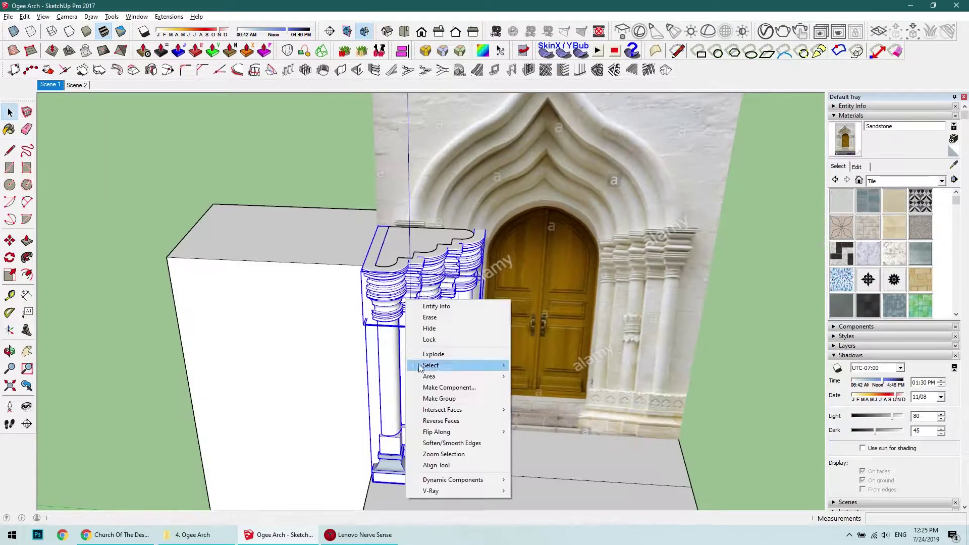
pyautogui.press('Escape')
pyautogui.press('ctrl')
pyautogui.click(411, 458)
pyautogui.click(560, 466)
pyautogui.press('space')
pyautogui.rightClick(560, 375)
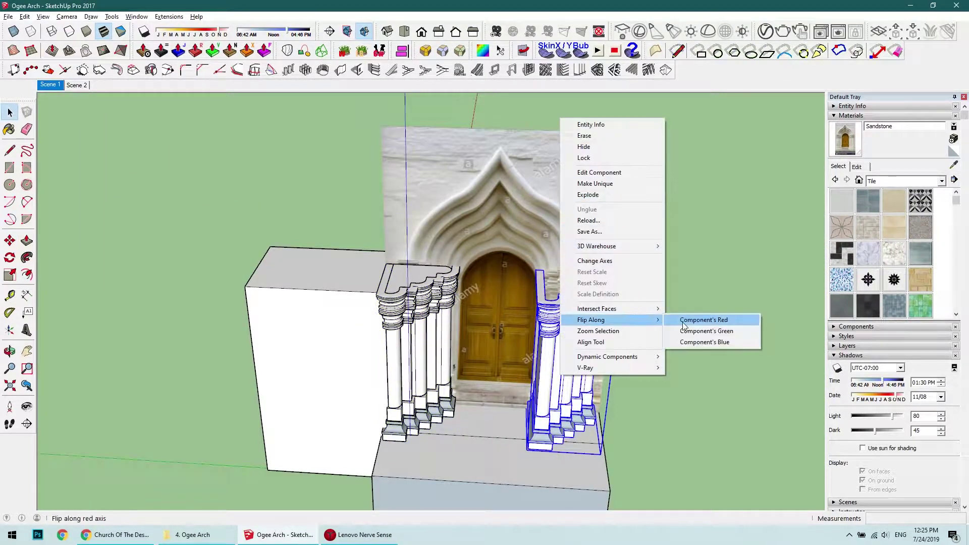
pyautogui.click(684, 325)
# - Draw a step rectangle between the column sets and Push/Pull it out
pyautogui.scroll(5, 384, 383)
pyautogui.scroll(3, 364, 383)
pyautogui.press('r')
pyautogui.click(354, 399)
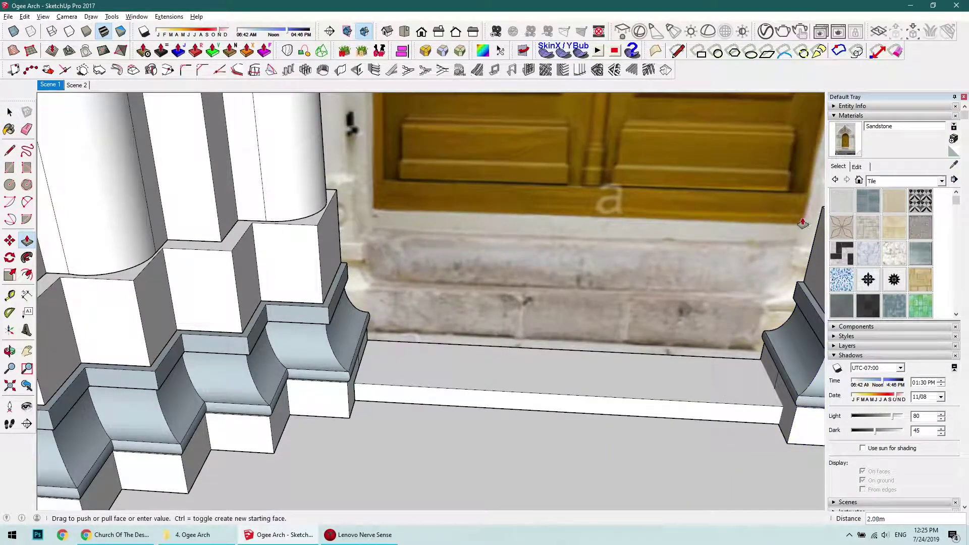
pyautogui.scroll(-3, 803, 224)
pyautogui.press('space')
pyautogui.click(445, 372)
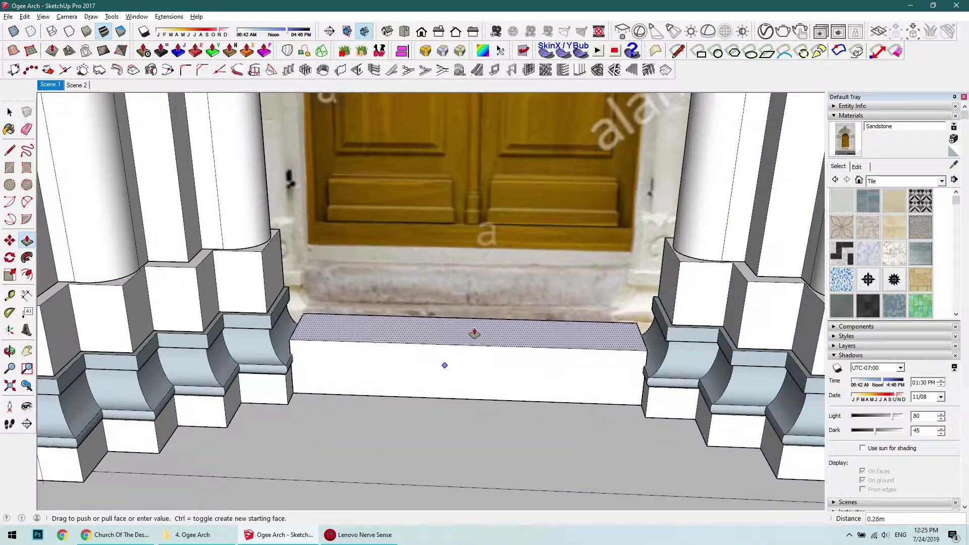
pyautogui.scroll(-2, 437, 314)
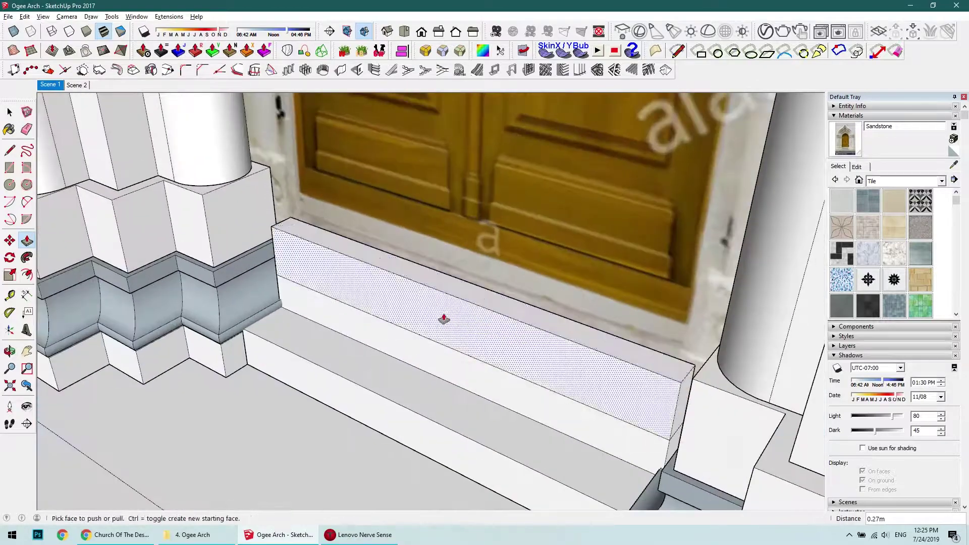
pyautogui.moveTo(443, 321)
pyautogui.mouseDown(button='middle')
pyautogui.moveTo(201, 281)
pyautogui.moveTo(318, 452)
pyautogui.mouseUp(button='middle')
pyautogui.scroll(-4, 425, 326)
pyautogui.scroll(-3, 425, 325)
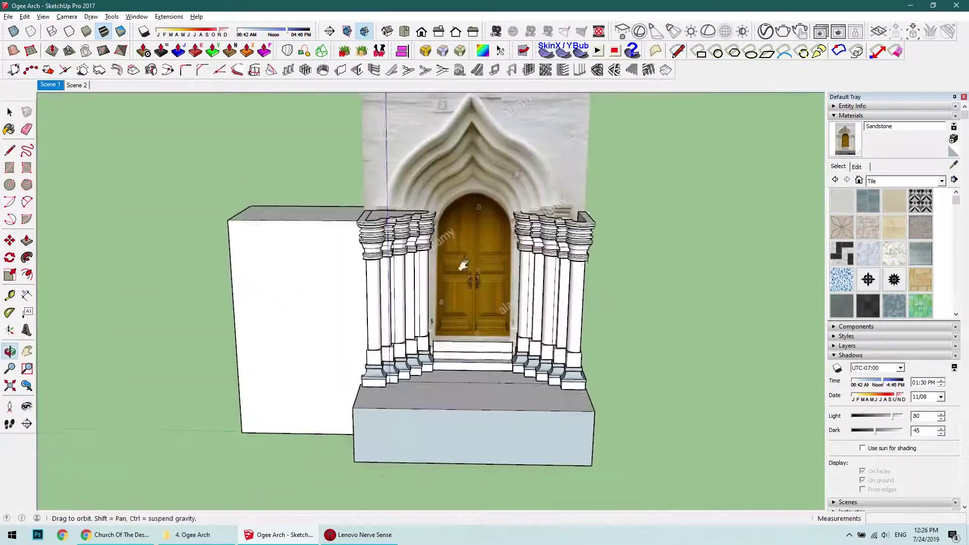
pyautogui.press('space')
# - Push/pull the selected step faces out 1.00m
pyautogui.scroll(5, 383, 303)
pyautogui.moveTo(601, 389); pyautogui.dragTo(237, 505)
pyautogui.rightClick(336, 207)
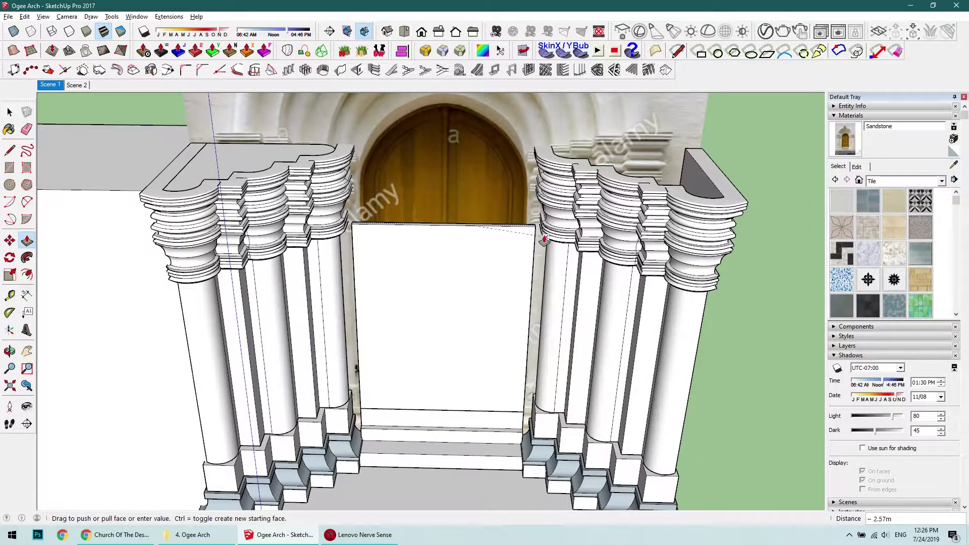
pyautogui.write('1.30m')
pyautogui.press('Return')
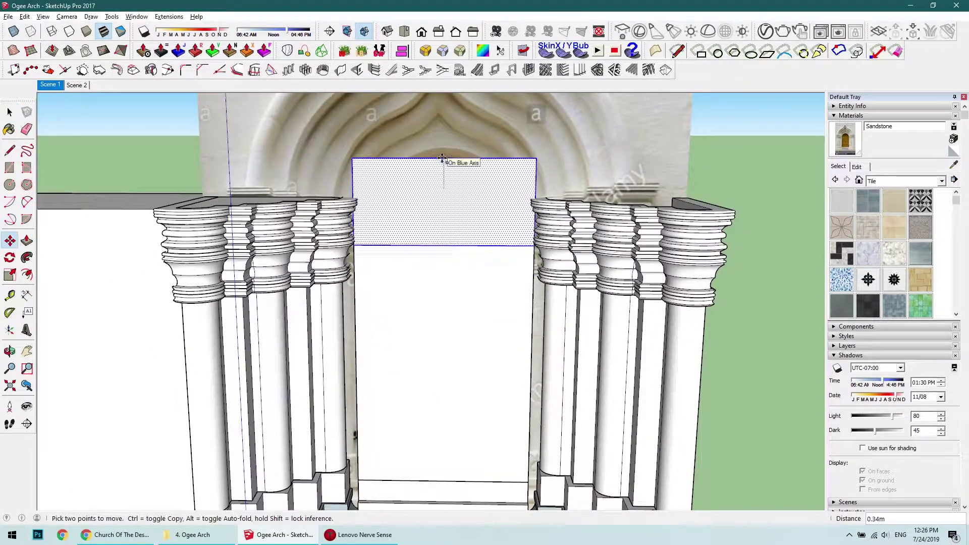
# - Complete the arch face, erase stray edges around it, and push it back into the wall
pyautogui.scroll(2, 454, 164)
pyautogui.click(566, 271)
pyautogui.press('e')
pyautogui.moveTo(566, 271)
pyautogui.mouseDown(button='middle')
pyautogui.moveTo(482, 279)
pyautogui.moveTo(422, 299)
pyautogui.mouseUp(button='middle')
pyautogui.click(467, 164)
pyautogui.press('space')
pyautogui.press('p')
pyautogui.moveTo(525, 264); pyautogui.dragTo(457, 290)
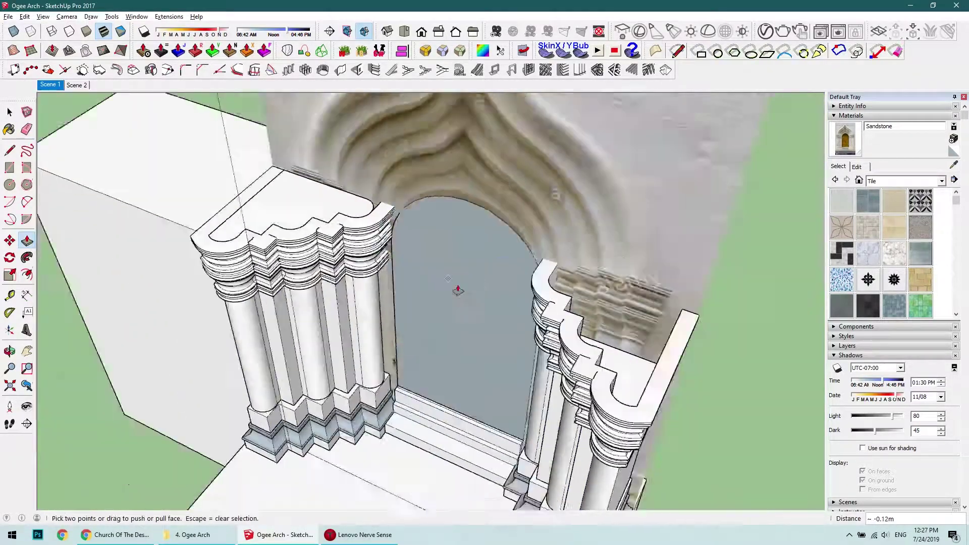
pyautogui.press('space')
pyautogui.moveTo(458, 290); pyautogui.dragTo(456, 305, button='middle')
# - Pull the door-opening face outward into a solid panel
pyautogui.click(26, 240)
pyautogui.scroll(3, 474, 303)
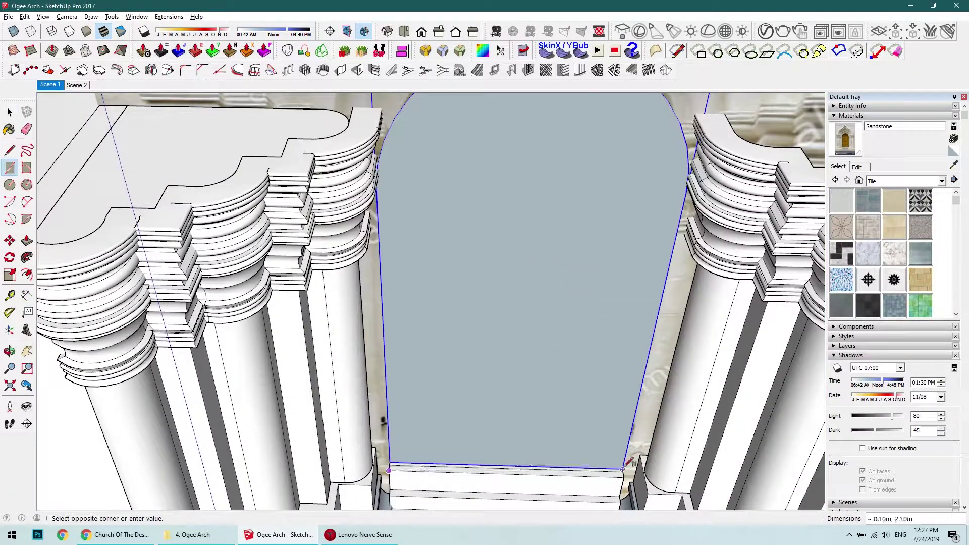
pyautogui.moveTo(504, 302); pyautogui.dragTo(570, 217)
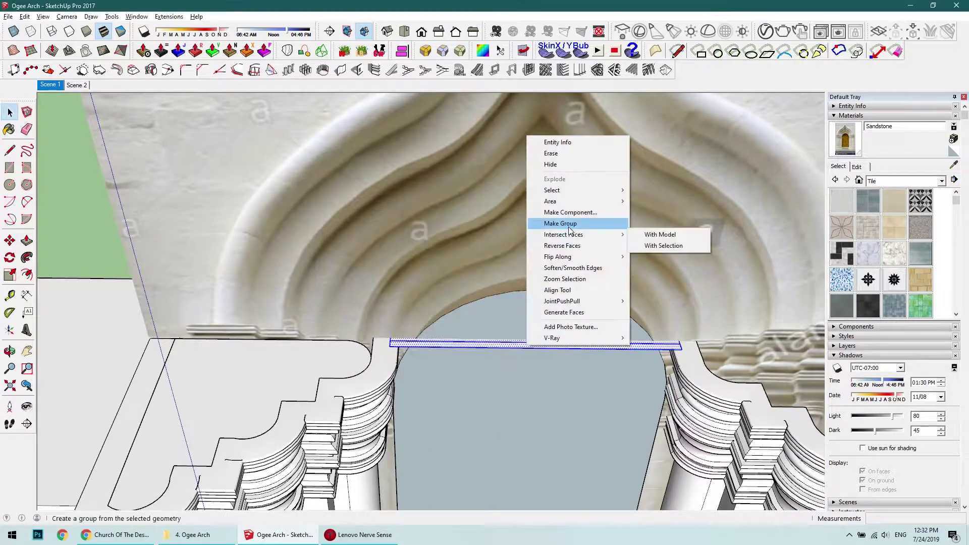
# - Enter the door group and erase the strip edges at the doorway head
pyautogui.click(479, 220)
pyautogui.press('e')
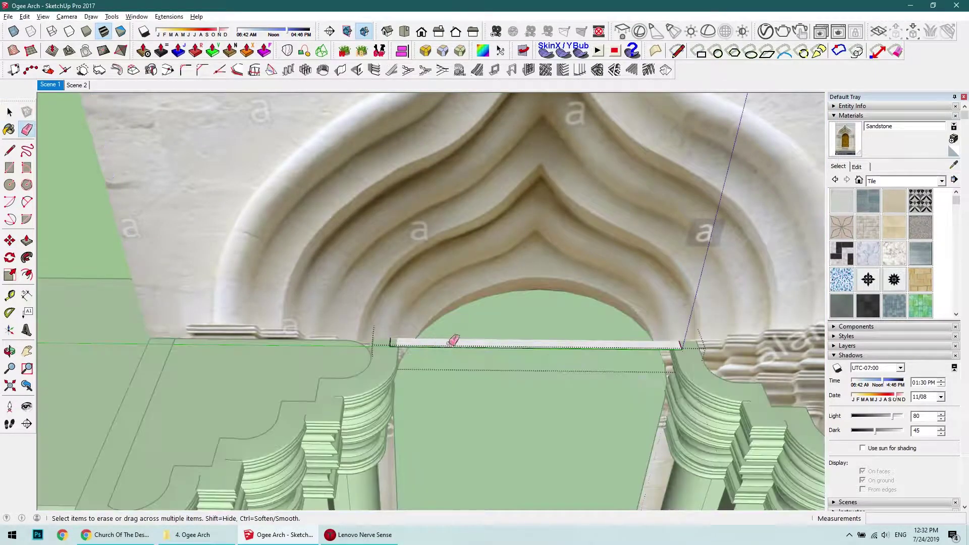
pyautogui.moveTo(567, 372); pyautogui.dragTo(577, 353, button='middle')
pyautogui.click(577, 353)
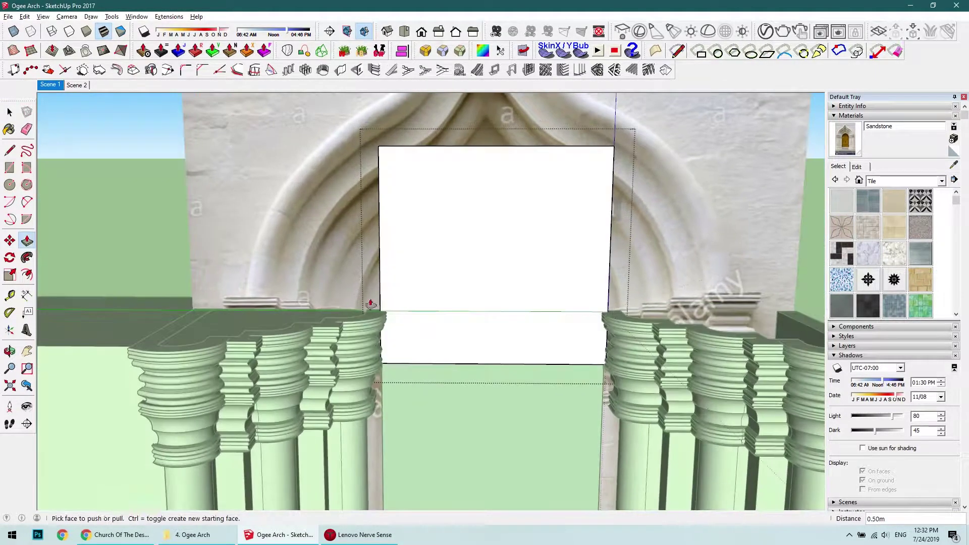
# - Draw a circle on the face for the ogee head and view the arch frontally
pyautogui.press('c')
pyautogui.click(543, 261)
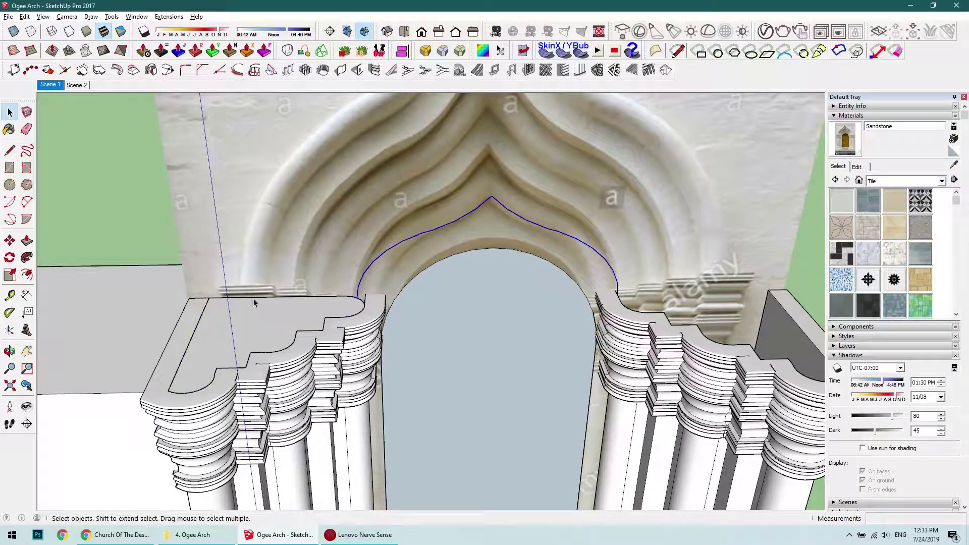
pyautogui.moveTo(254, 302); pyautogui.dragTo(472, 283, button='middle')
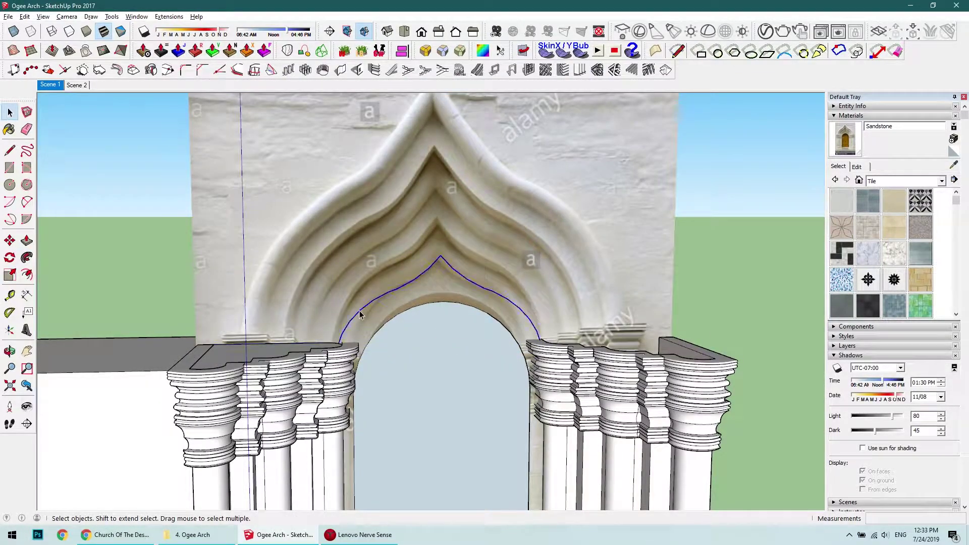
pyautogui.rightClick(411, 255)
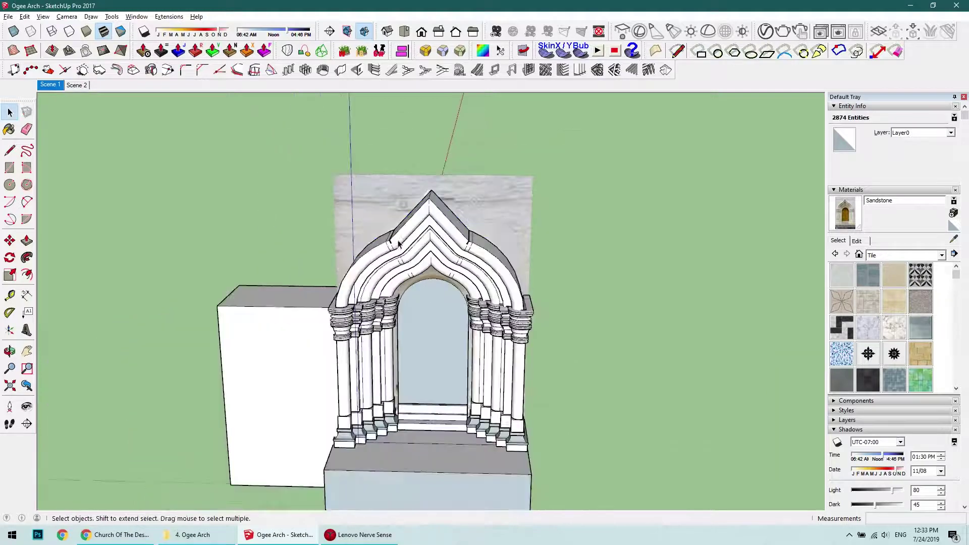
# - Place the moved arch copy and select the whole connected arch molding
pyautogui.click(462, 441)
pyautogui.moveTo(462, 441); pyautogui.dragTo(364, 430, button='middle')
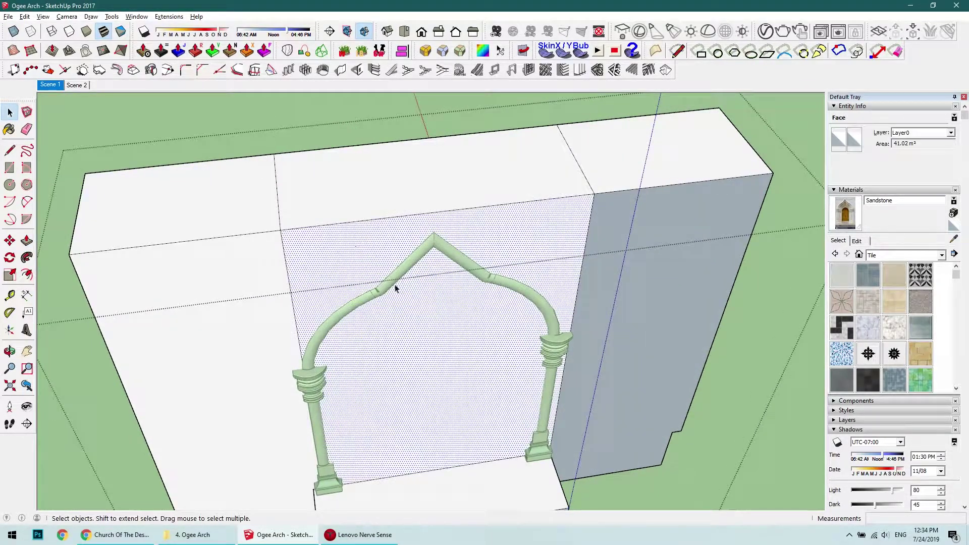
pyautogui.tripleClick(395, 288)
pyautogui.rightClick(407, 268)
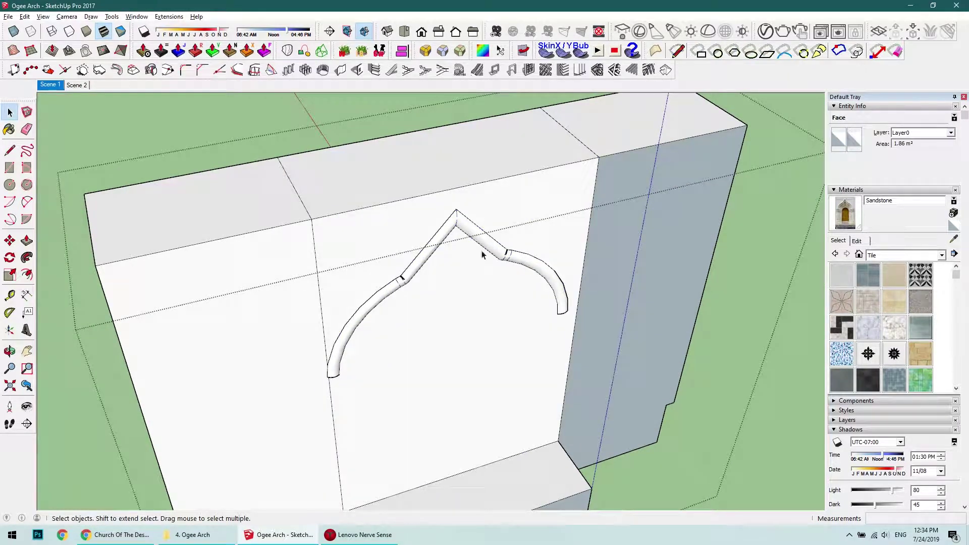
# - Trace the arch profile onto the central wall face with the Line tool
pyautogui.scroll(-5, 482, 255)
pyautogui.moveTo(443, 219); pyautogui.dragTo(456, 240, button='middle')
pyautogui.click(505, 387)
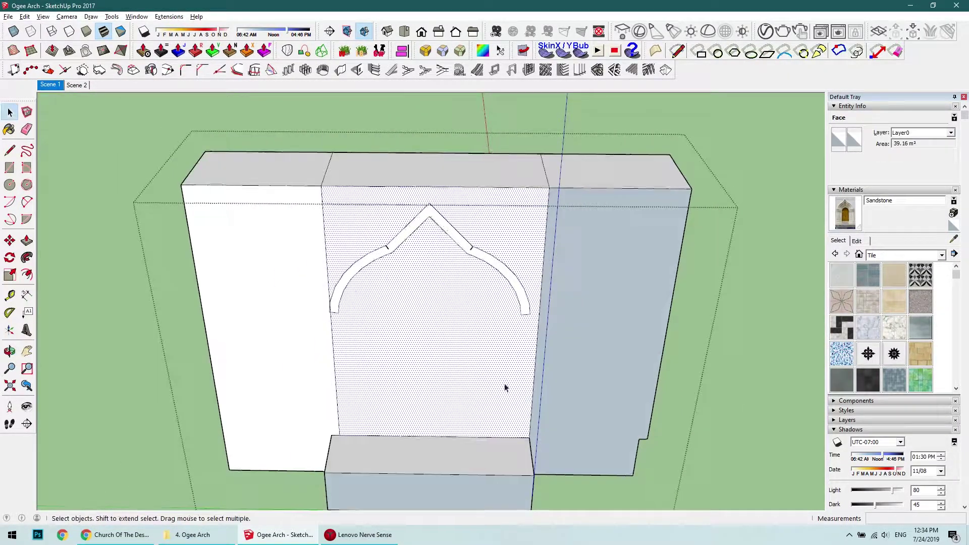
pyautogui.moveTo(505, 388); pyautogui.dragTo(525, 316, button='middle')
pyautogui.press('l')
pyautogui.tripleClick(508, 250)
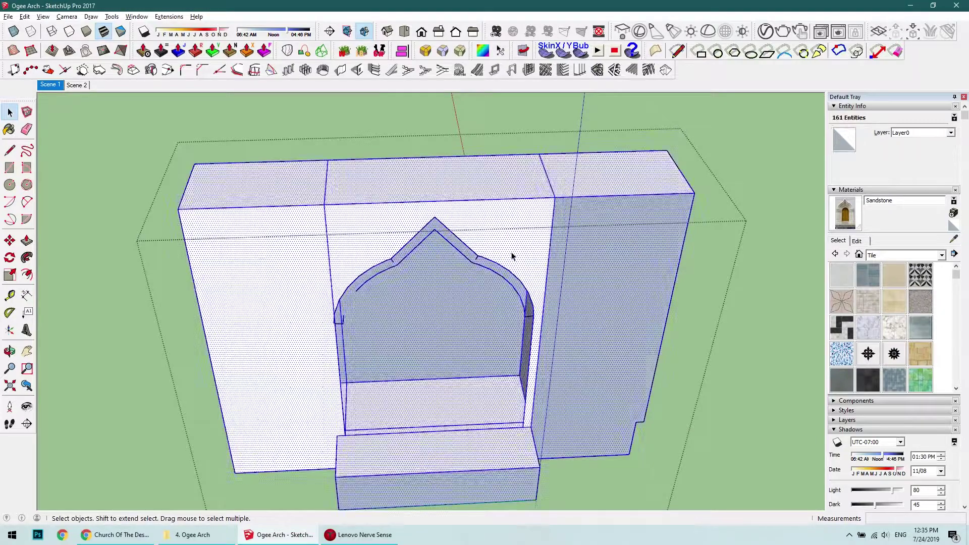
# - Select the ogee arch face on the recessed wall block
pyautogui.moveTo(514, 259); pyautogui.dragTo(432, 242, button='middle')
pyautogui.click(432, 242)
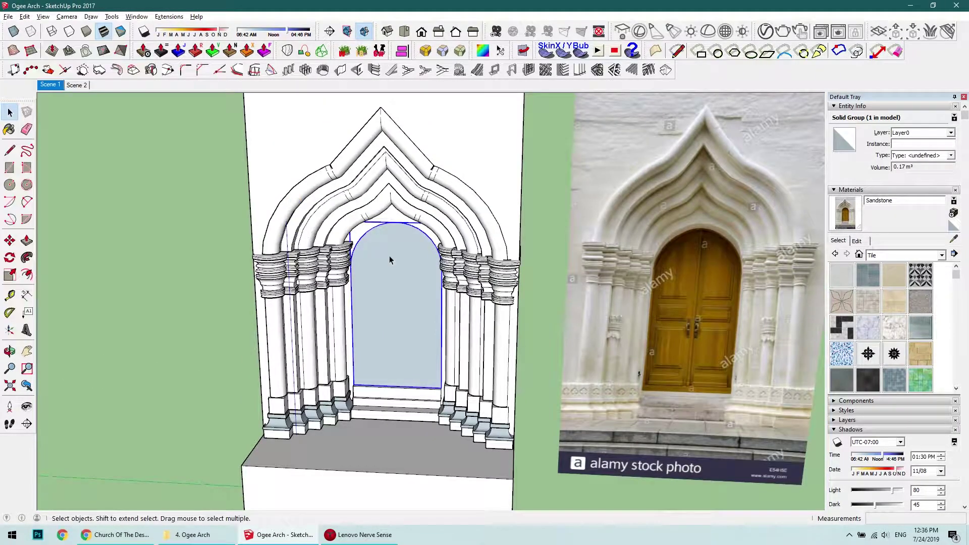
# - Paint the base's front face with slate
pyautogui.scroll(-2, 389, 260)
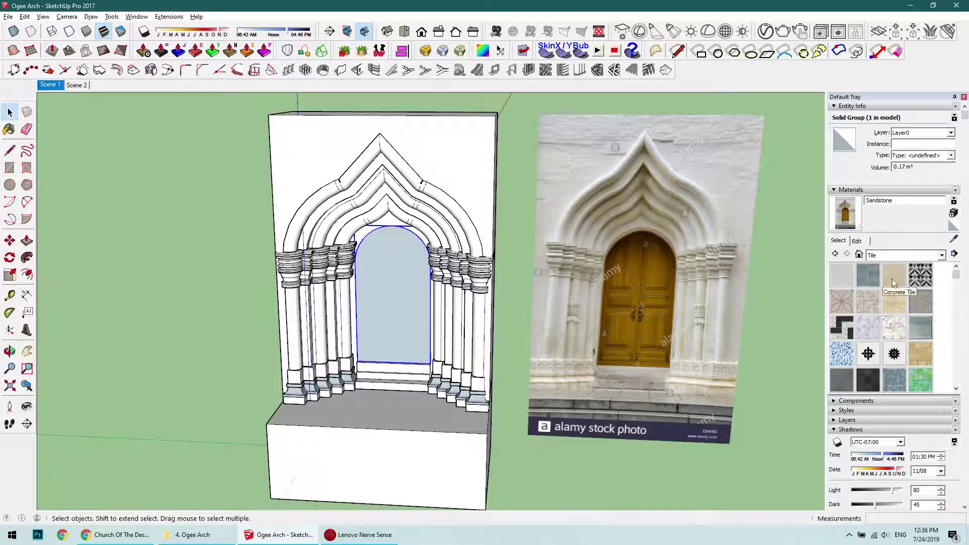
pyautogui.scroll(3, 439, 404)
pyautogui.click(342, 444)
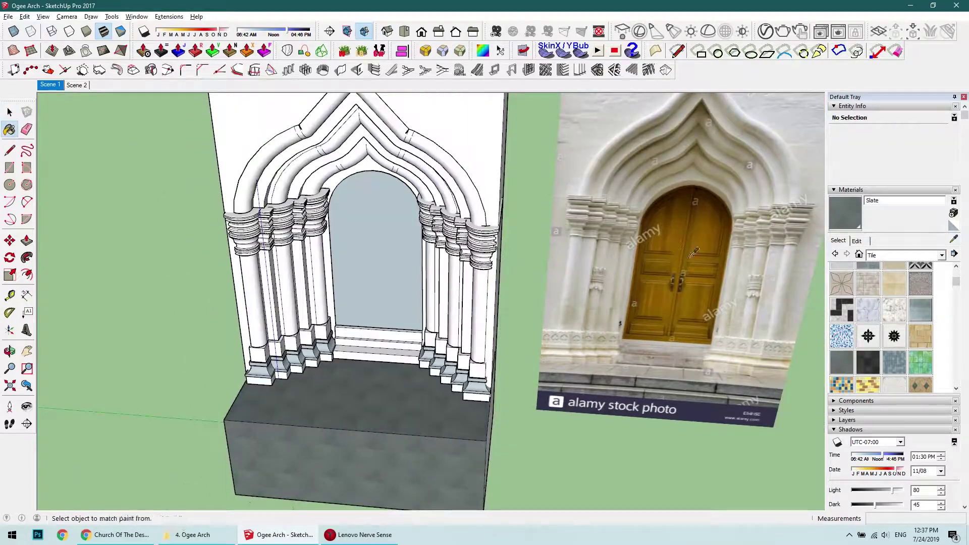
# - Texture the door with the church doorway photo, sized to fit the opening
pyautogui.click(916, 343)
pyautogui.doubleClick(227, 104)
pyautogui.rightClick(447, 253)
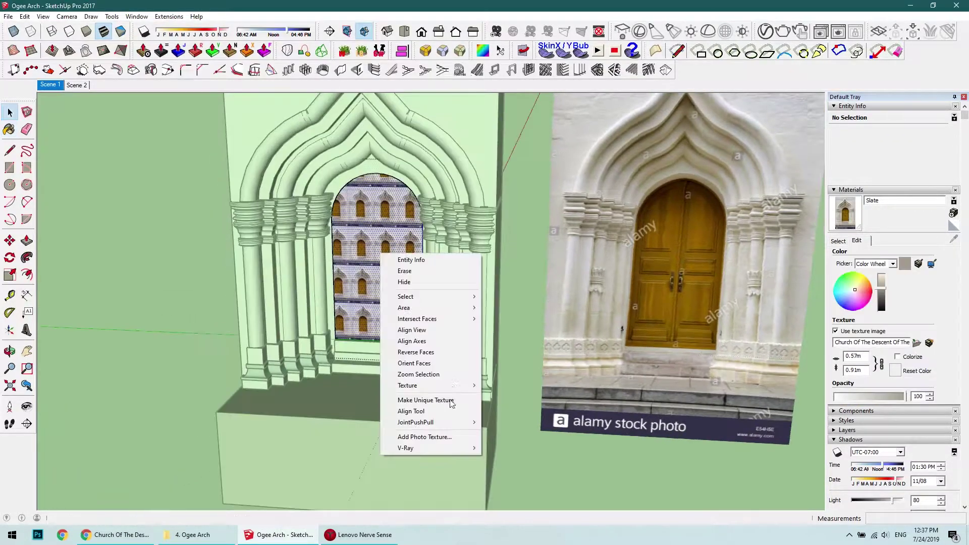
pyautogui.click(504, 410)
pyautogui.moveTo(552, 264)
pyautogui.mouseDown()
pyautogui.moveTo(520, 450)
pyautogui.moveTo(505, 439)
pyautogui.mouseUp()
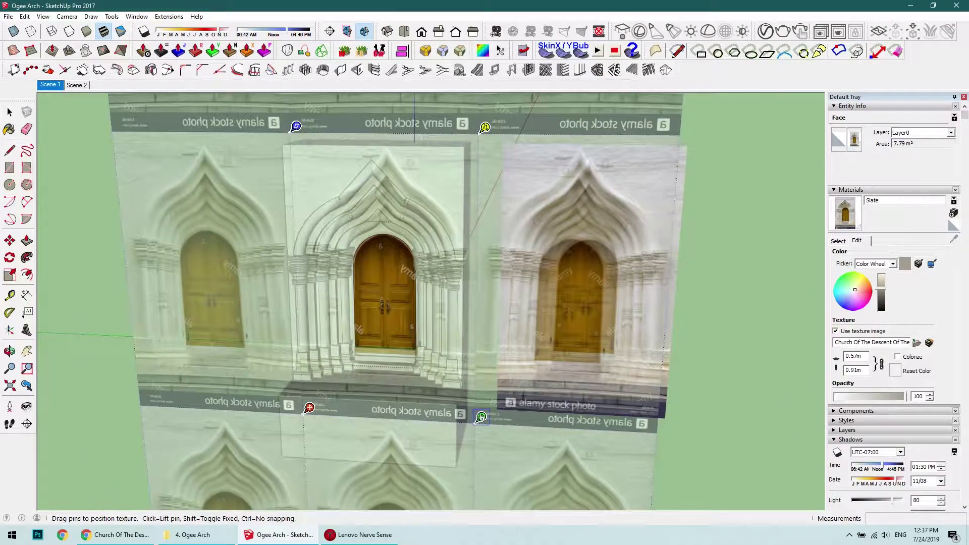
pyautogui.click(438, 127)
# - Explode the arch group and apply the photo texture to the base's step faces
pyautogui.rightClick(385, 256)
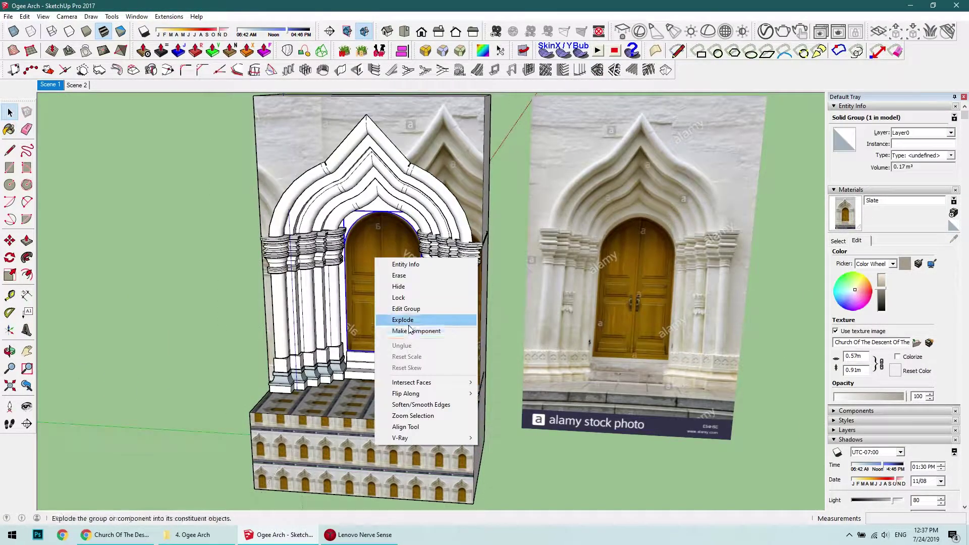
pyautogui.click(404, 318)
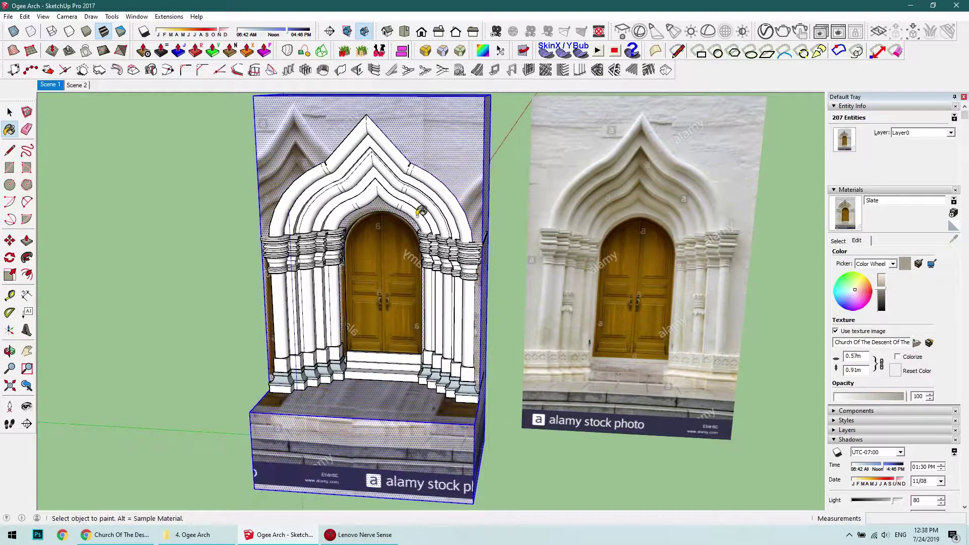
pyautogui.rightClick(452, 127)
pyautogui.click(550, 305)
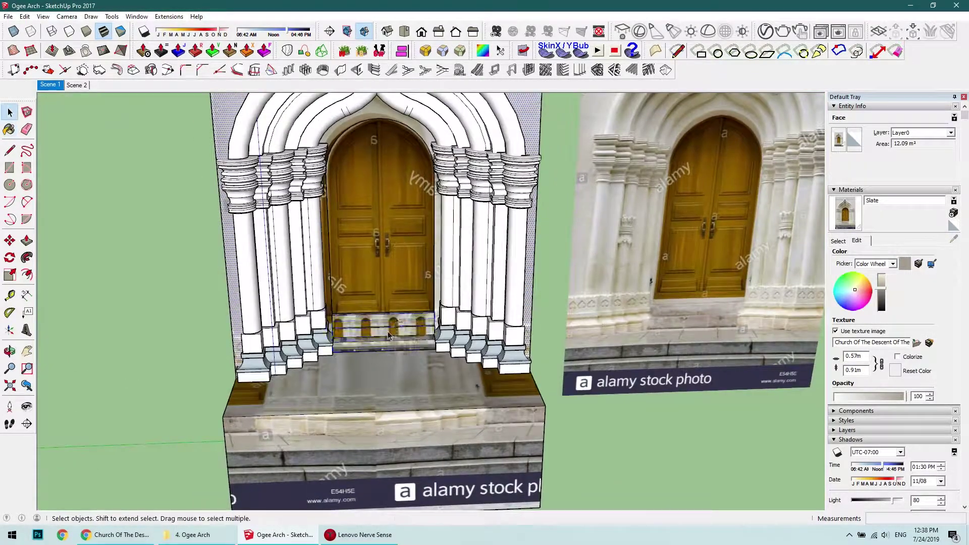
pyautogui.click(385, 306)
pyautogui.scroll(2, 385, 306)
# - Slide the steps photo into line with the base so stone steps run beneath the doors
pyautogui.scroll(-5, 454, 302)
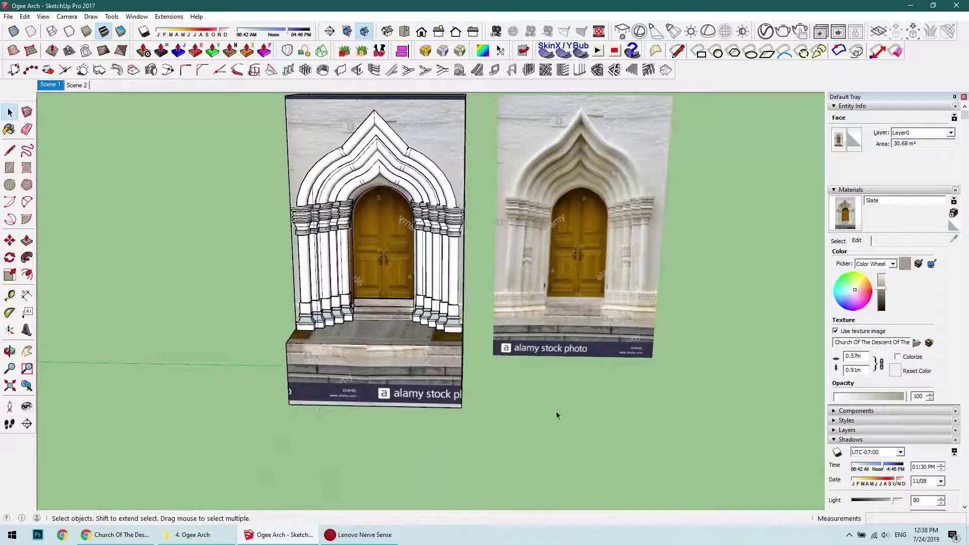
pyautogui.scroll(4, 624, 304)
pyautogui.press('p')
pyautogui.scroll(4, 368, 294)
pyautogui.scroll(2, 368, 294)
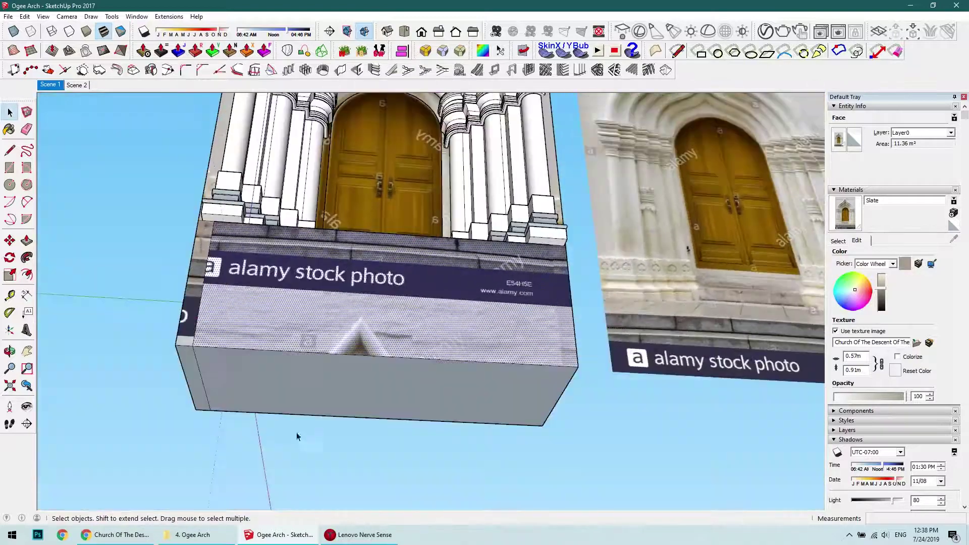
pyautogui.press('p')
pyautogui.moveTo(323, 353); pyautogui.dragTo(340, 275)
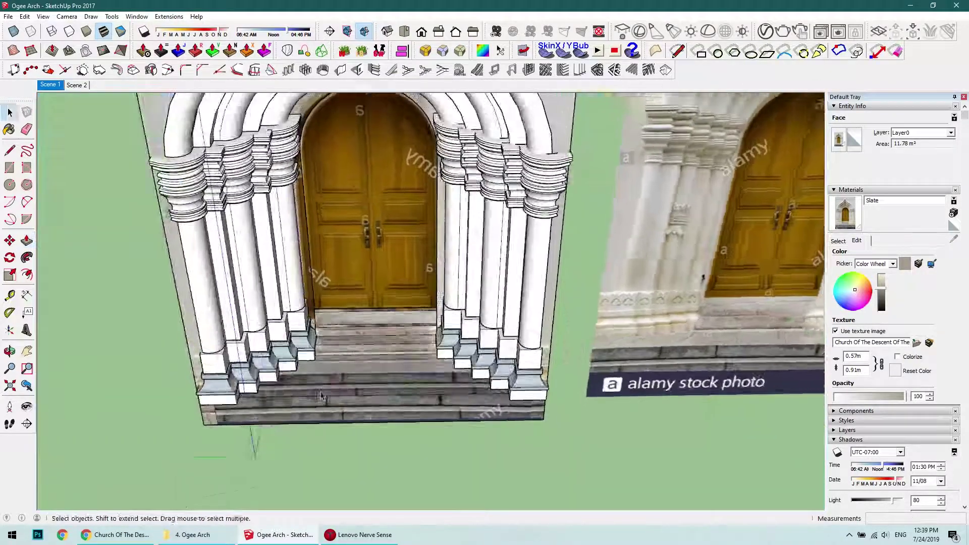